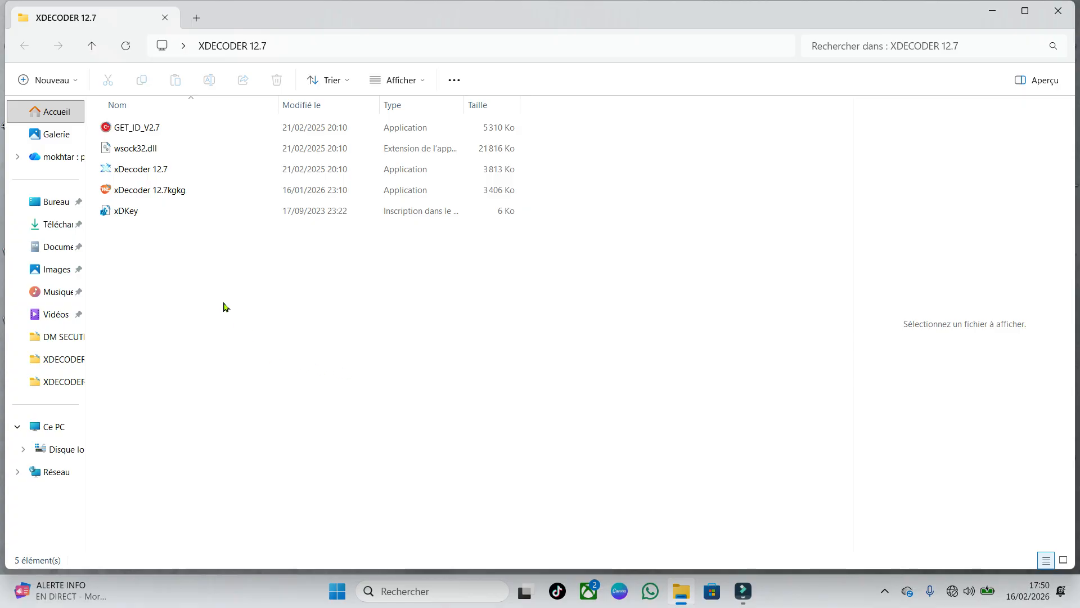
Run GET_ID_V2.7 to get the computer's hardware ID, copy the ID, and close the tool
{"action": "double_click", "coordinate": [180, 132]}
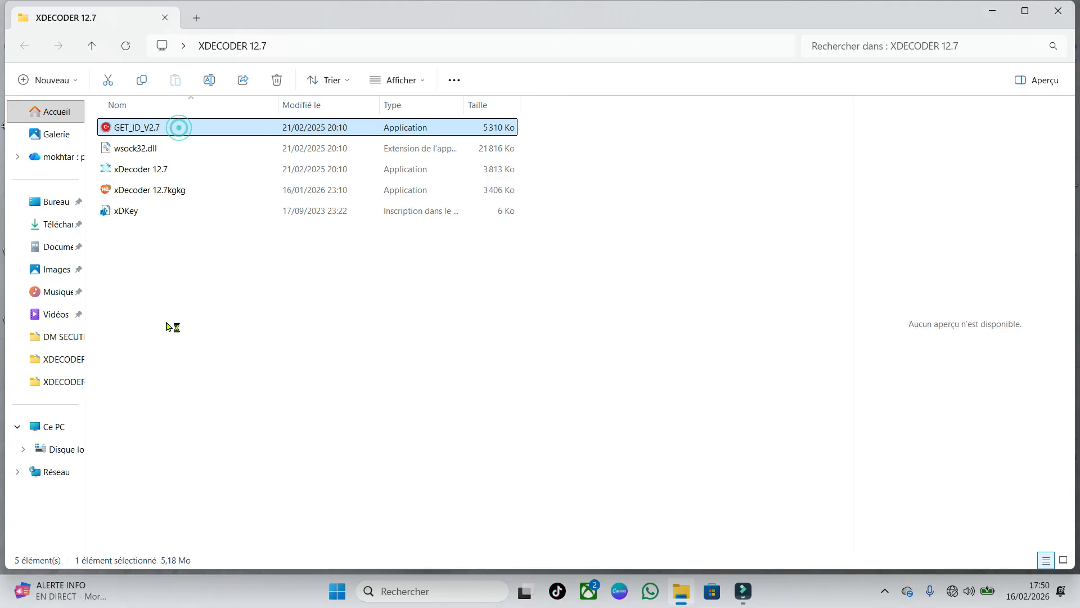
{"action": "left_click", "coordinate": [462, 276]}
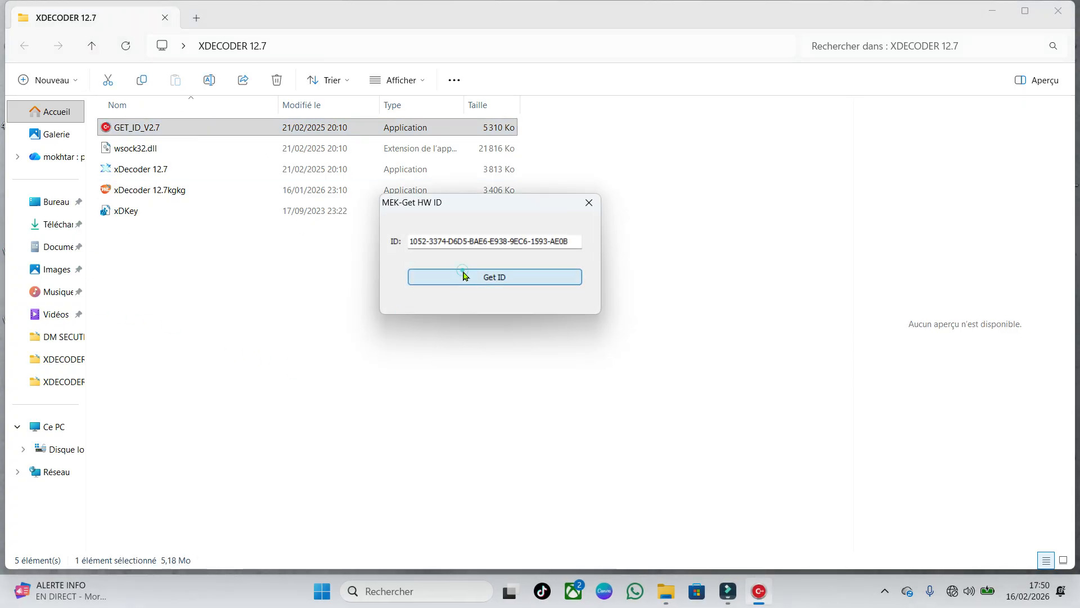
{"action": "left_click_drag", "start_coordinate": [579, 241], "coordinate": [403, 241]}
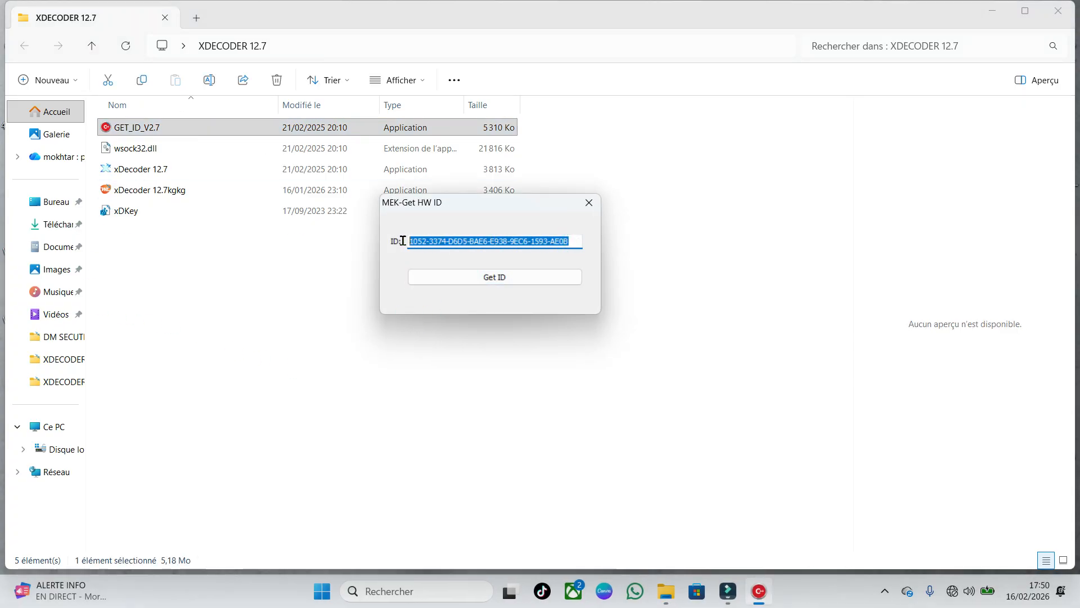
{"action": "right_click", "coordinate": [448, 236]}
{"action": "left_click", "coordinate": [500, 281]}
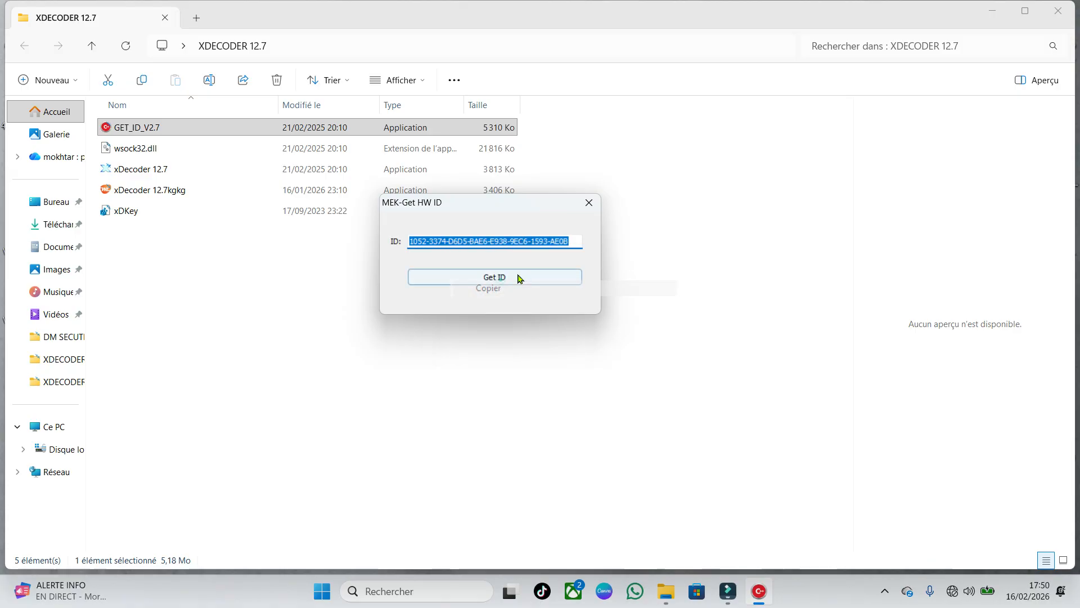
{"action": "left_click", "coordinate": [589, 203]}
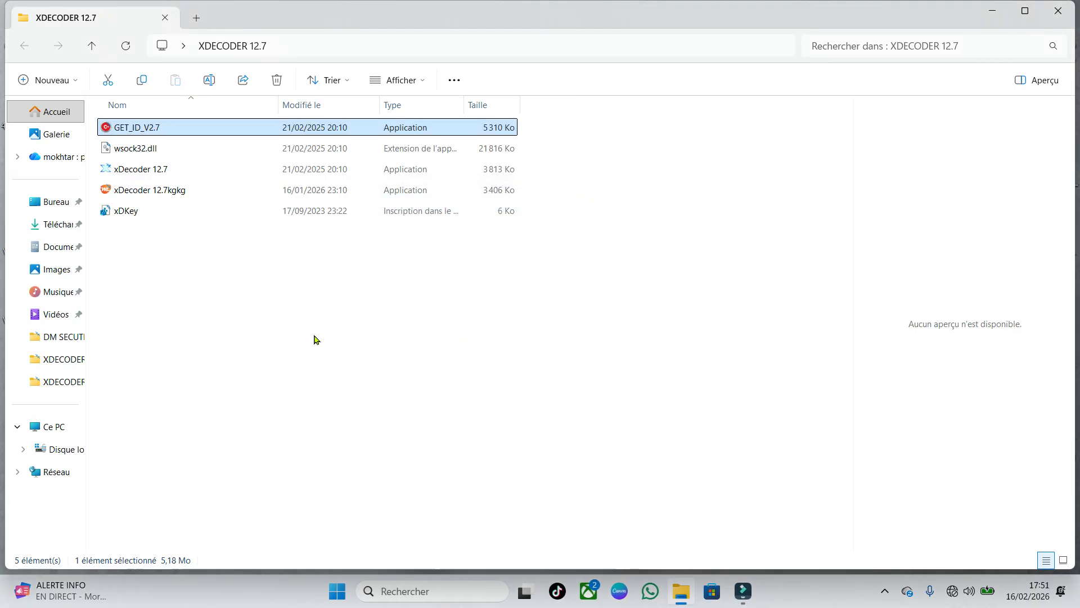
{"action": "left_click", "coordinate": [248, 321]}
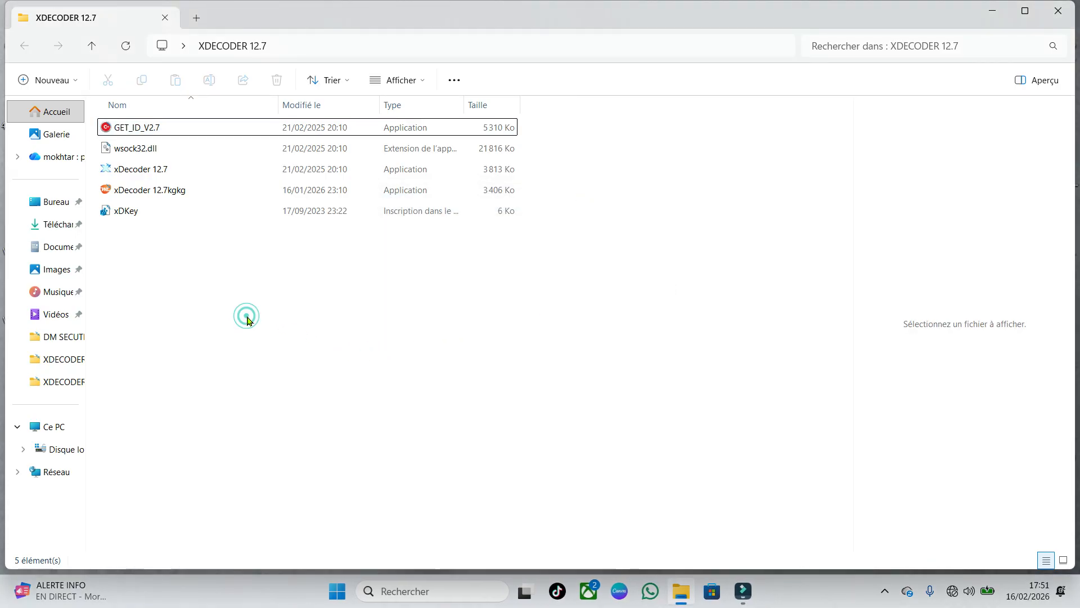
Open xDecoder 12.7kgkg, paste the copied hardware ID into the empty third field, and minimize the folder window
{"action": "double_click", "coordinate": [184, 191]}
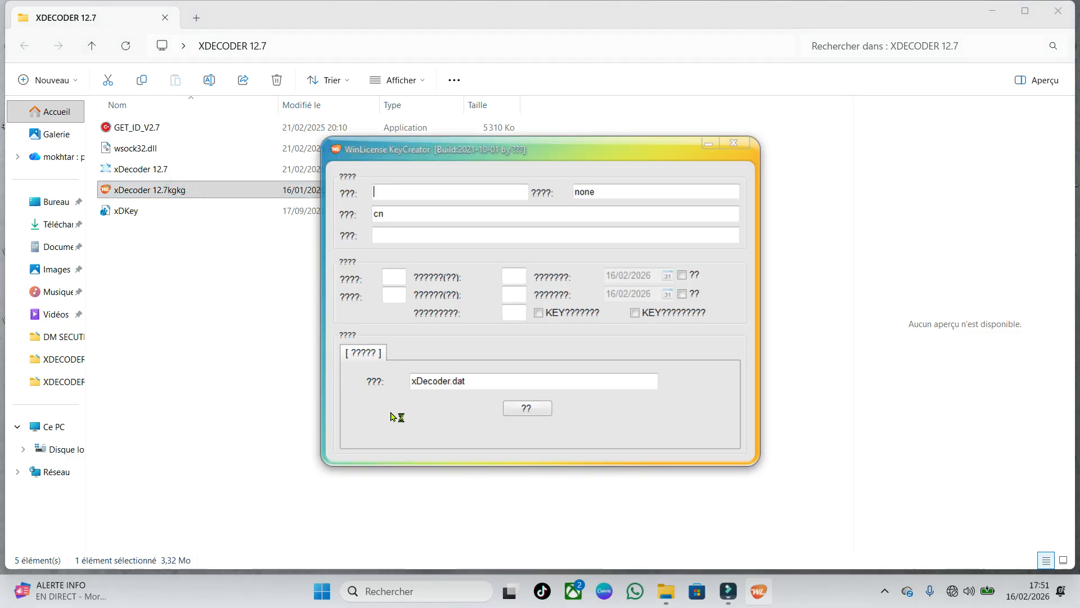
{"action": "right_click", "coordinate": [425, 235]}
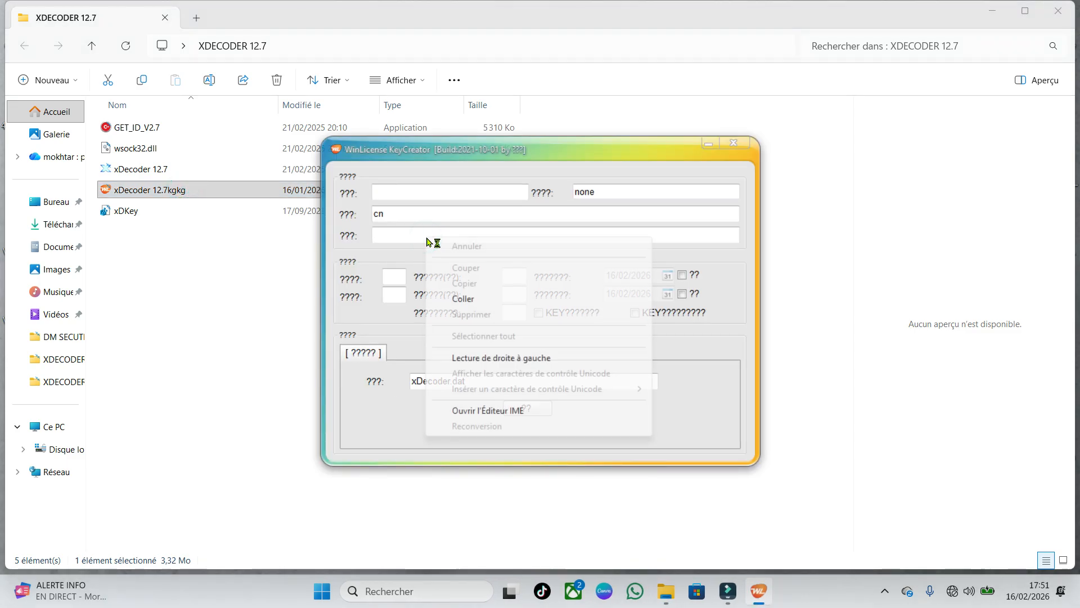
{"action": "left_click", "coordinate": [463, 299]}
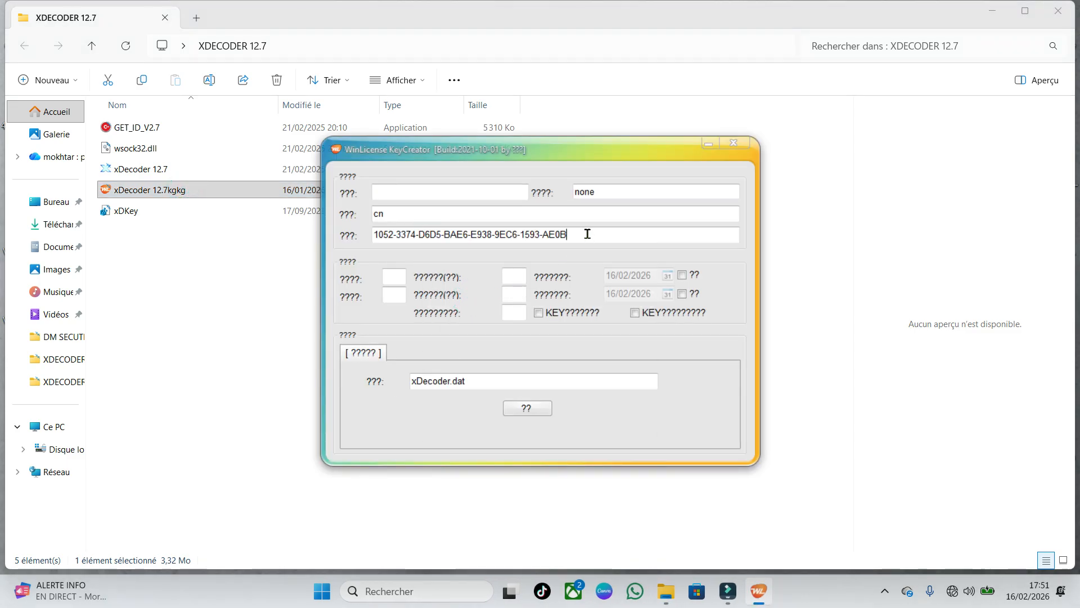
{"action": "left_click", "coordinate": [993, 11]}
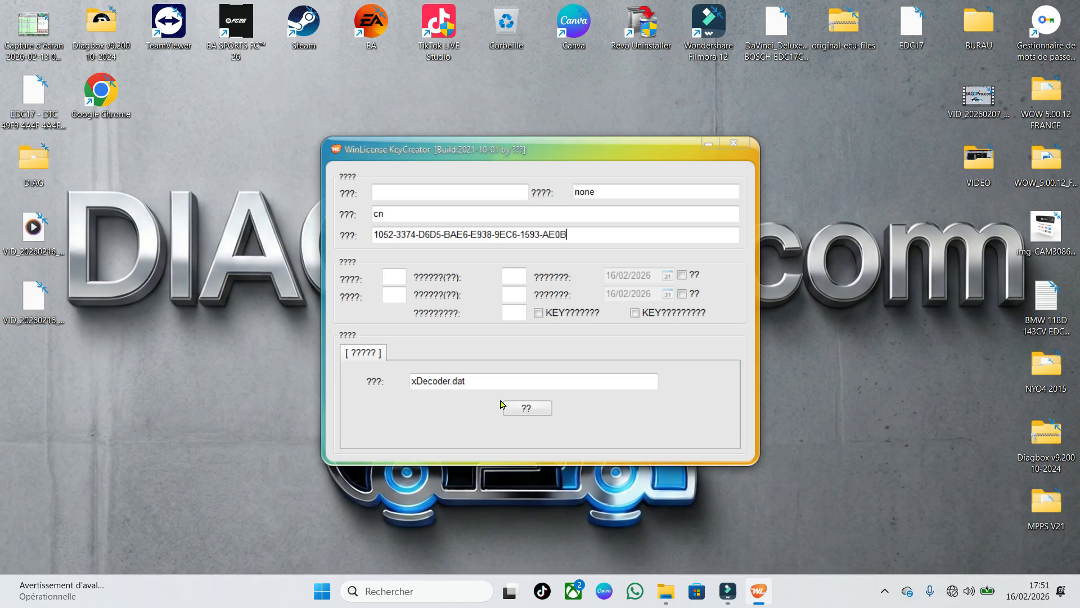
Generate the xDecoder.dat licence file into the Bureau folder and close the key creator
{"action": "left_click", "coordinate": [516, 408]}
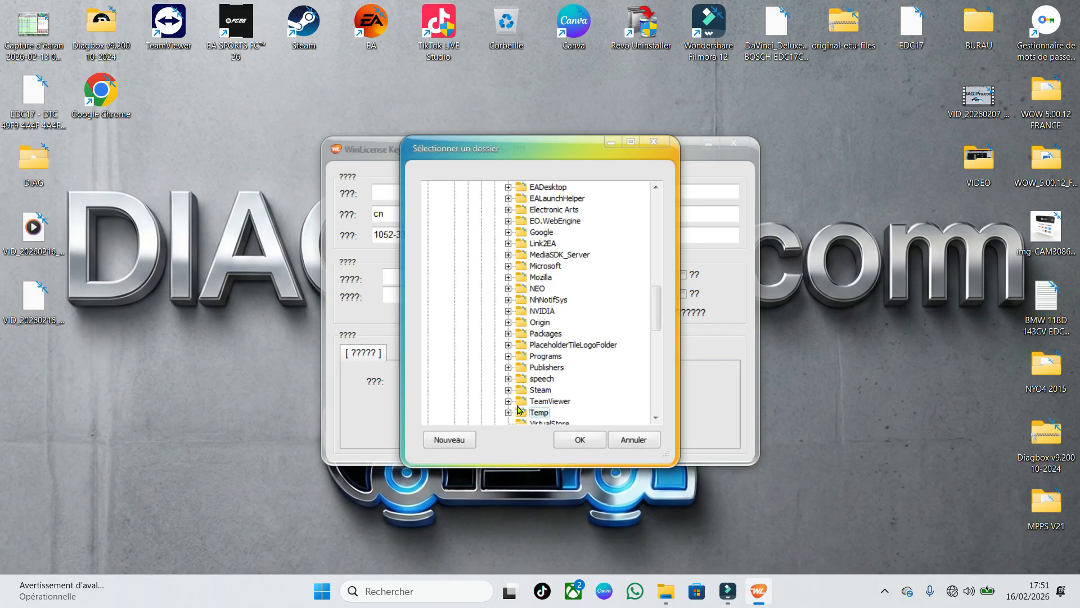
{"action": "scroll", "coordinate": [529, 309], "scroll_direction": "up", "scroll_amount": 20}
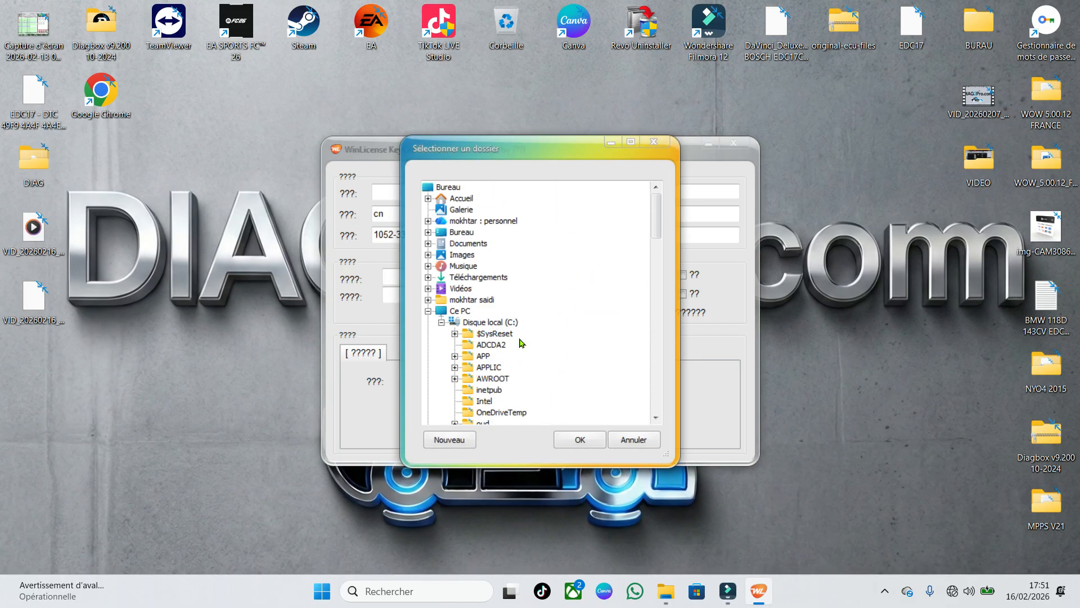
{"action": "left_click", "coordinate": [461, 232]}
{"action": "left_click", "coordinate": [572, 441]}
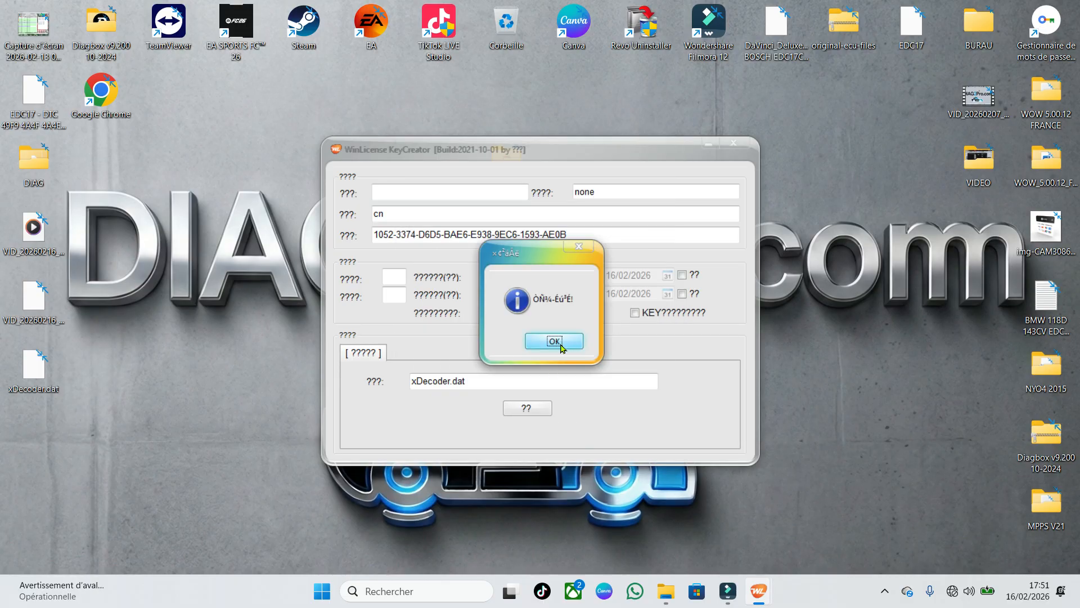
{"action": "left_click", "coordinate": [554, 342]}
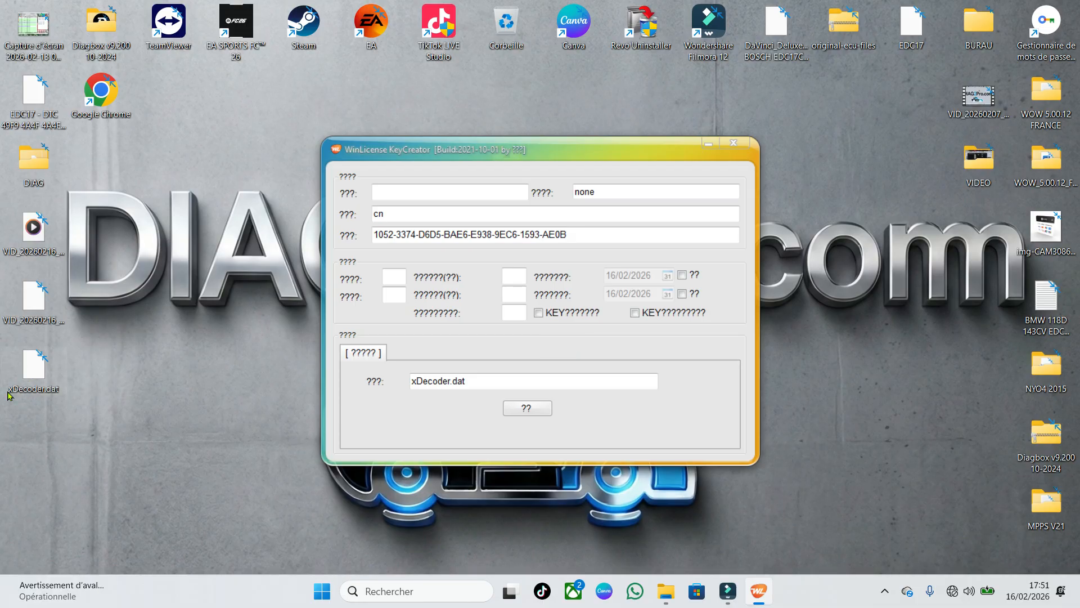
{"action": "left_click", "coordinate": [741, 140]}
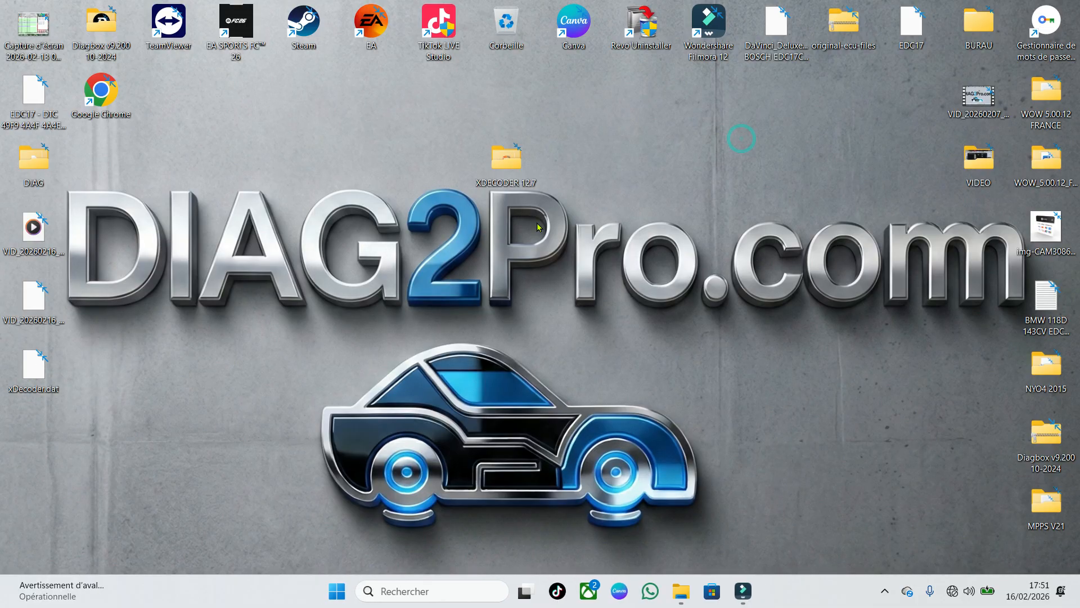
Move xDecoder.dat from the desktop into the XDECODER 12.7 folder
{"action": "left_click", "coordinate": [680, 591]}
{"action": "left_click_drag", "start_coordinate": [277, 16], "coordinate": [578, 89]}
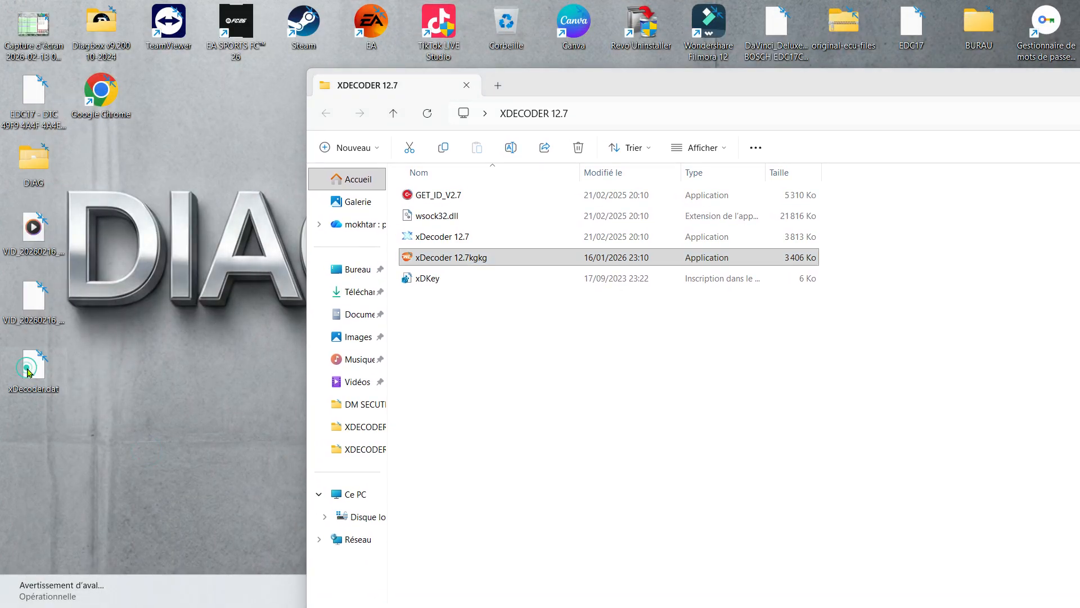
{"action": "left_click_drag", "start_coordinate": [31, 373], "coordinate": [457, 330]}
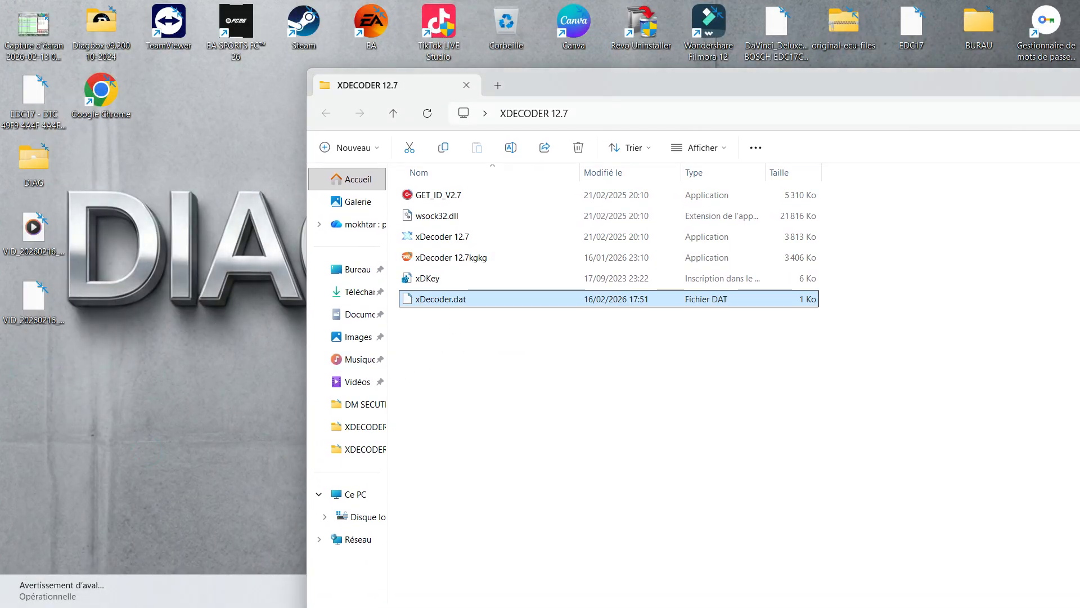
{"action": "left_click", "coordinate": [536, 407]}
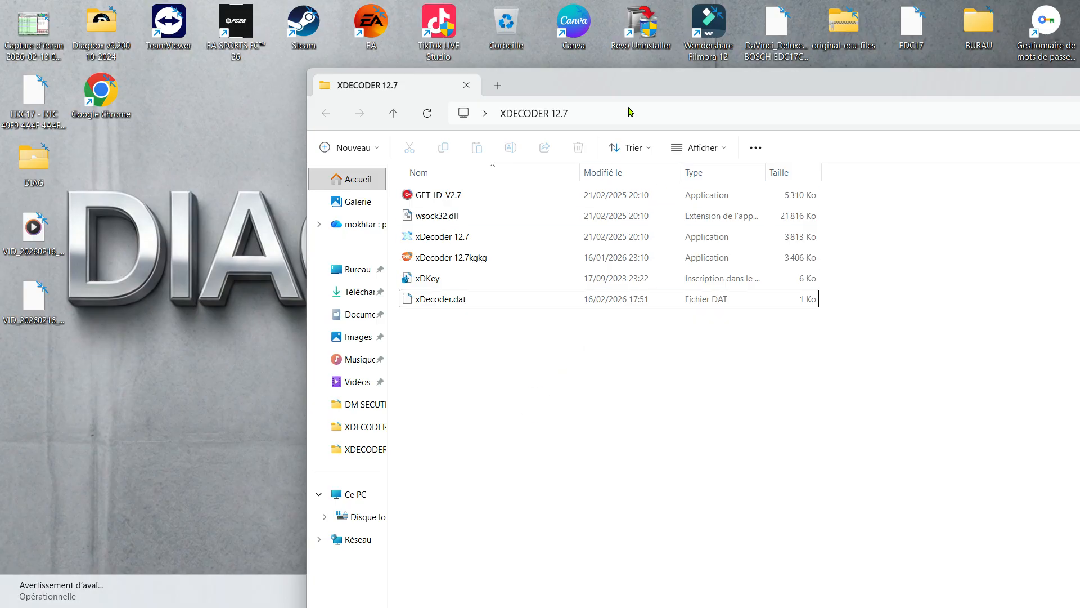
{"action": "left_click_drag", "start_coordinate": [644, 82], "coordinate": [417, 79]}
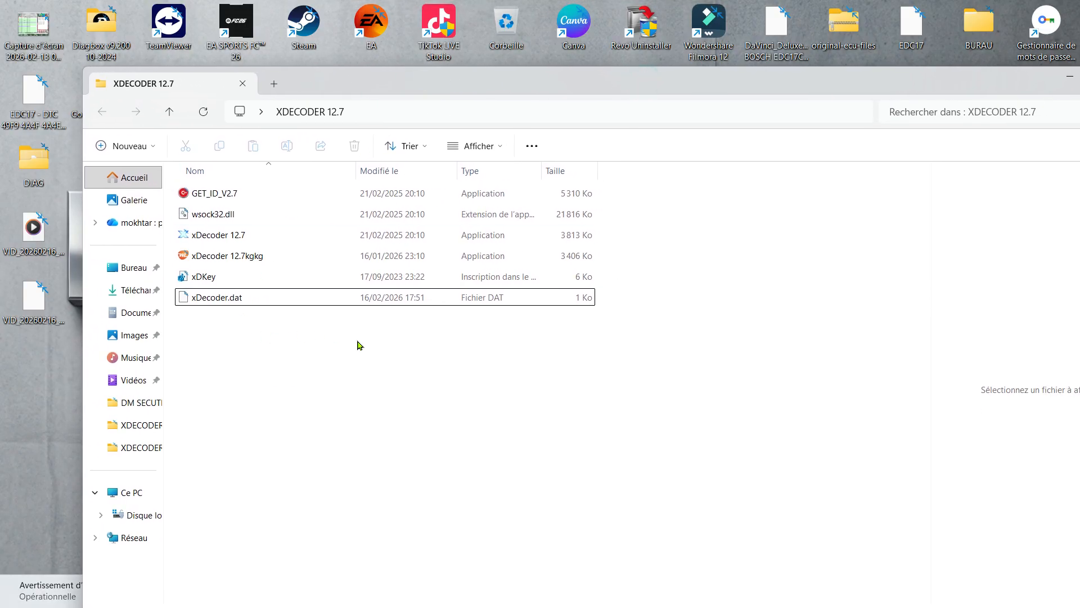
{"action": "left_click", "coordinate": [357, 341]}
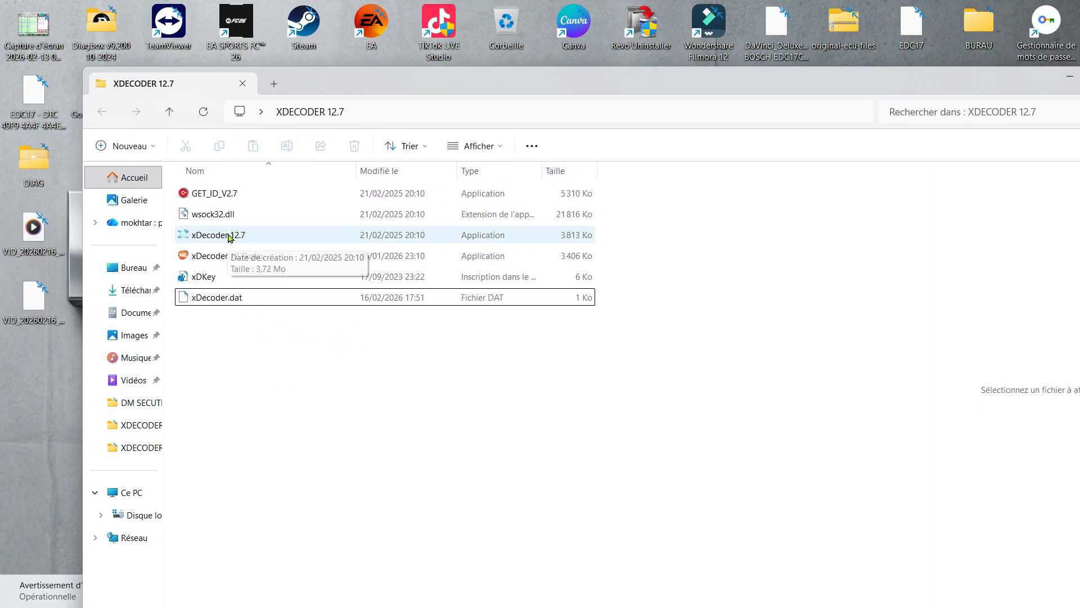
Launch xDecoder 12.7 from the folder, minimize the folder window, and move the xDecoder window slightly higher on the desktop
{"action": "double_click", "coordinate": [229, 236]}
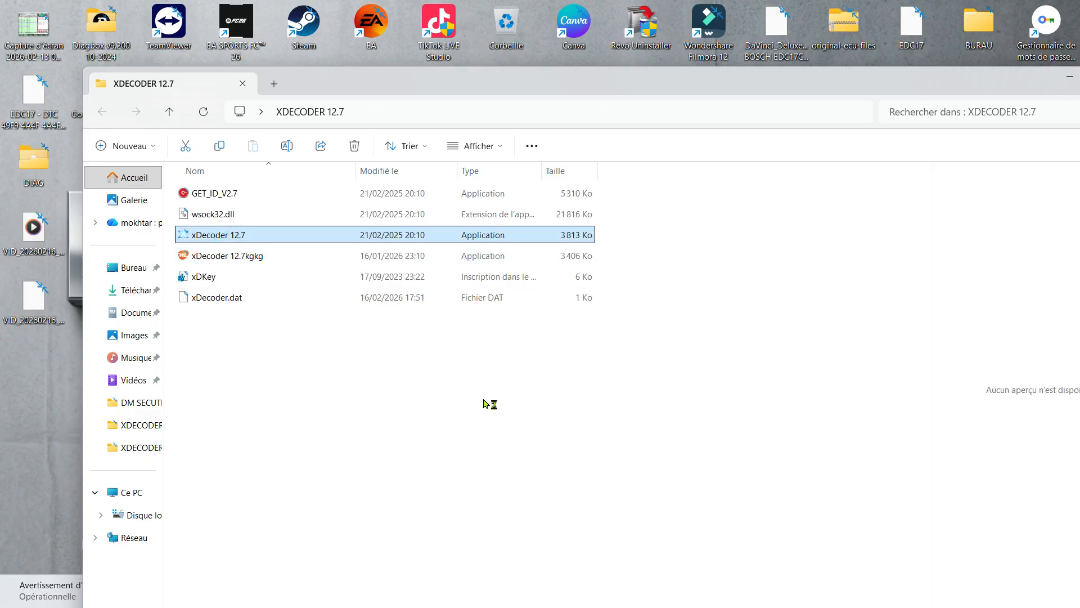
{"action": "left_click", "coordinate": [607, 341]}
{"action": "left_click", "coordinate": [403, 410]}
{"action": "double_click", "coordinate": [256, 237]}
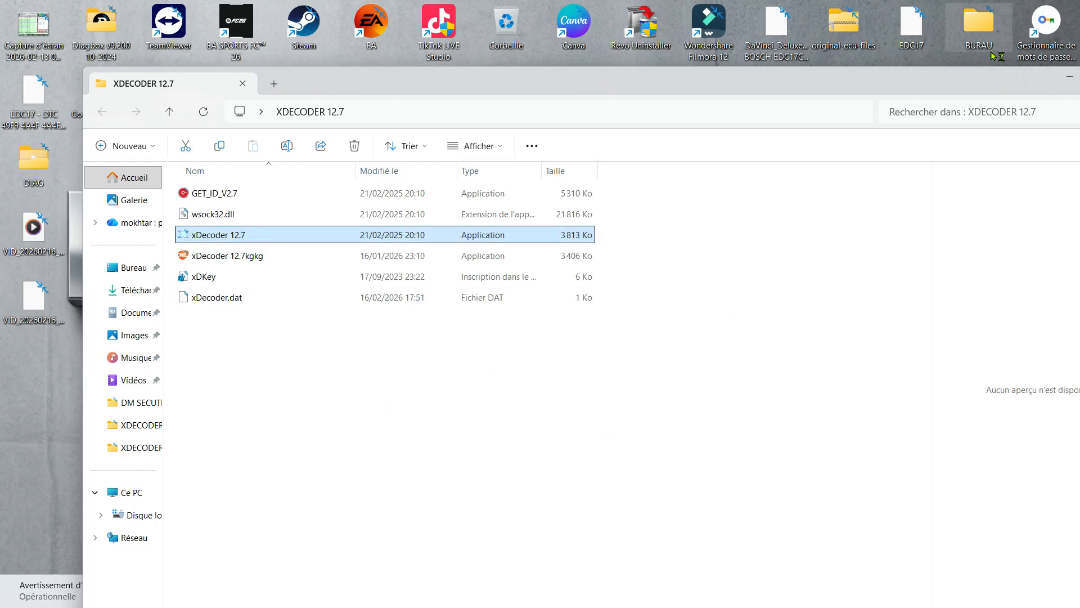
{"action": "left_click", "coordinate": [1069, 76]}
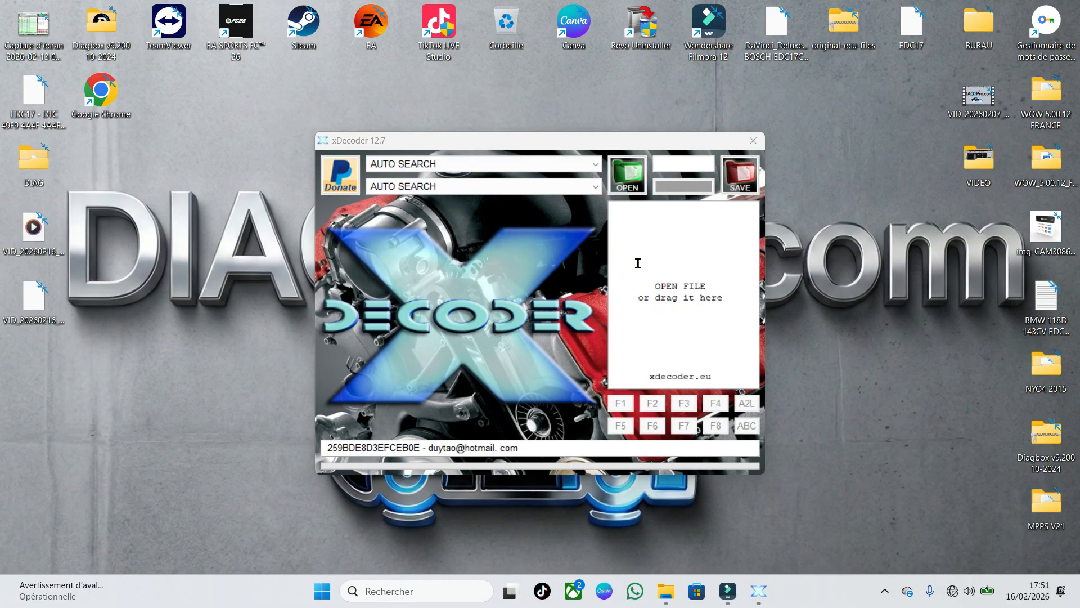
{"action": "left_click_drag", "start_coordinate": [538, 141], "coordinate": [529, 88]}
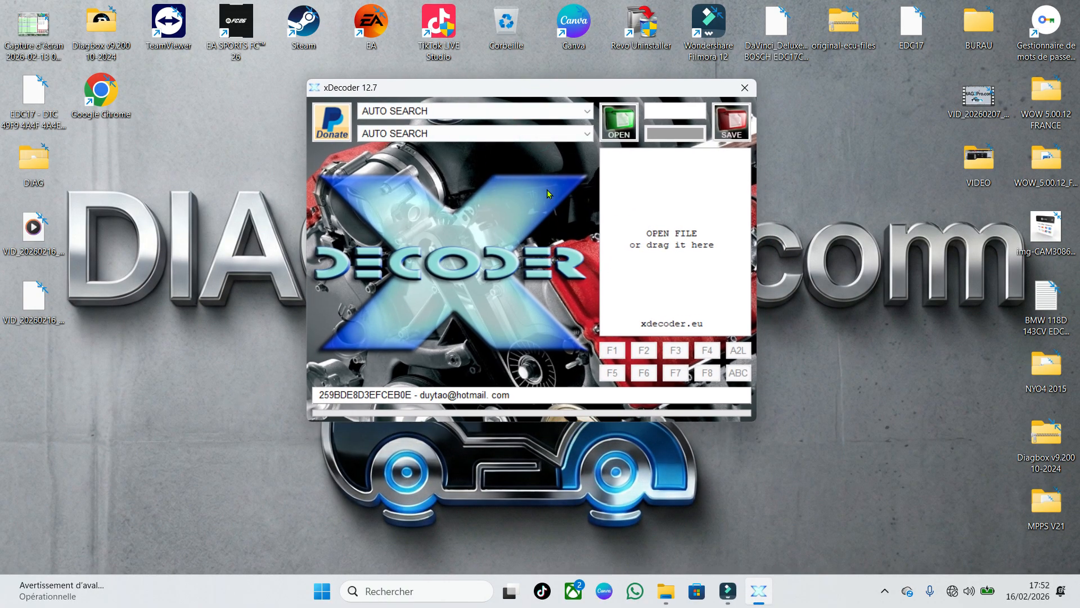
Set the vehicle make to BMW and the ECU type to EDC17
{"action": "left_click", "coordinate": [554, 110]}
{"action": "scroll", "coordinate": [497, 237], "scroll_direction": "down", "scroll_amount": 3}
{"action": "scroll", "coordinate": [474, 375], "scroll_direction": "up", "scroll_amount": 2}
{"action": "scroll", "coordinate": [474, 360], "scroll_direction": "up", "scroll_amount": 2}
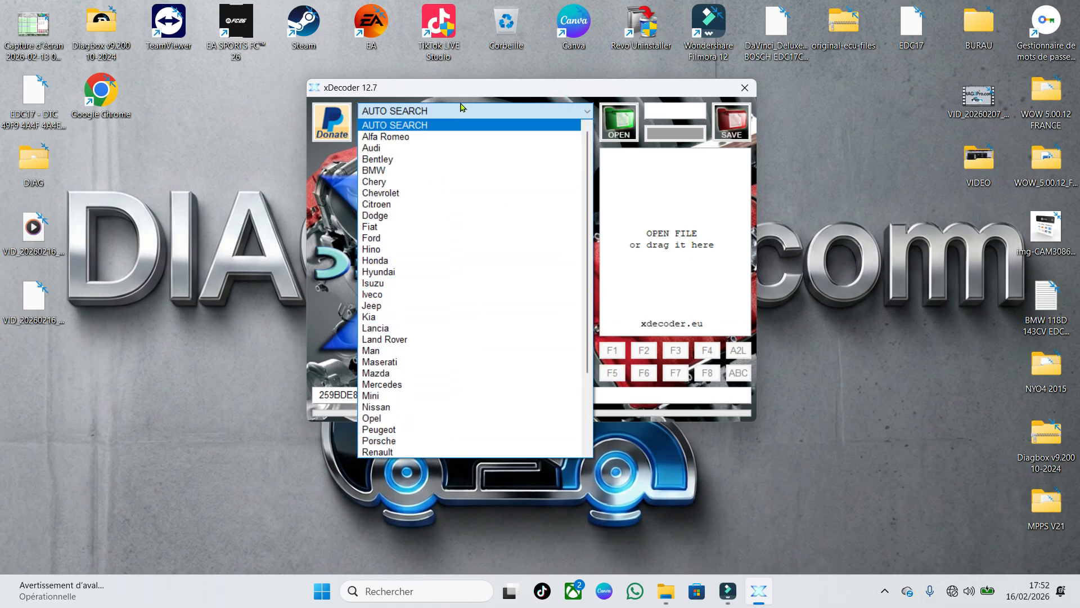
{"action": "left_click", "coordinate": [414, 170]}
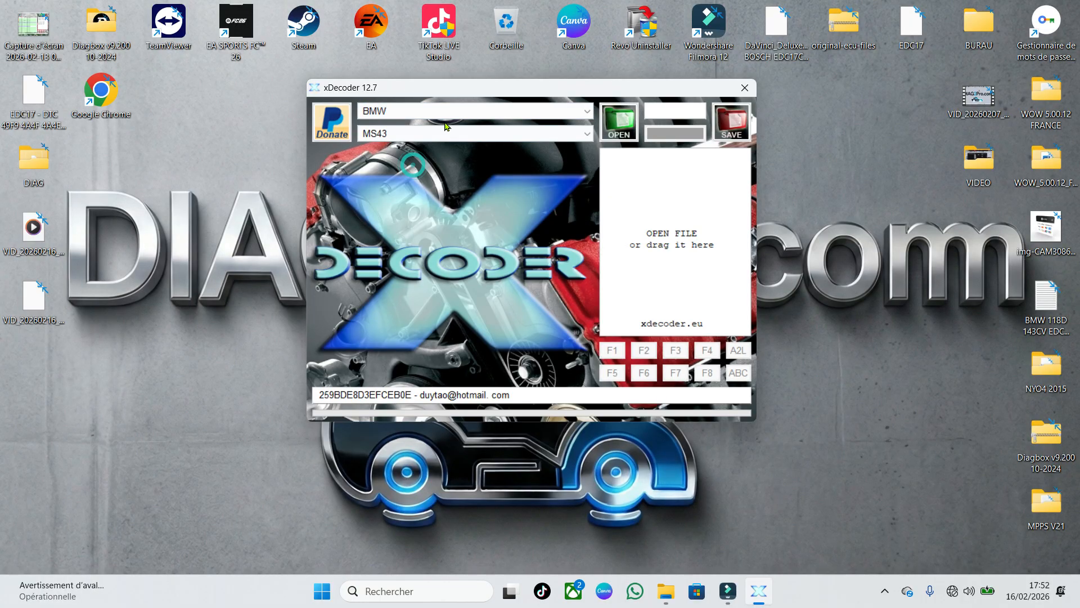
{"action": "left_click", "coordinate": [441, 133]}
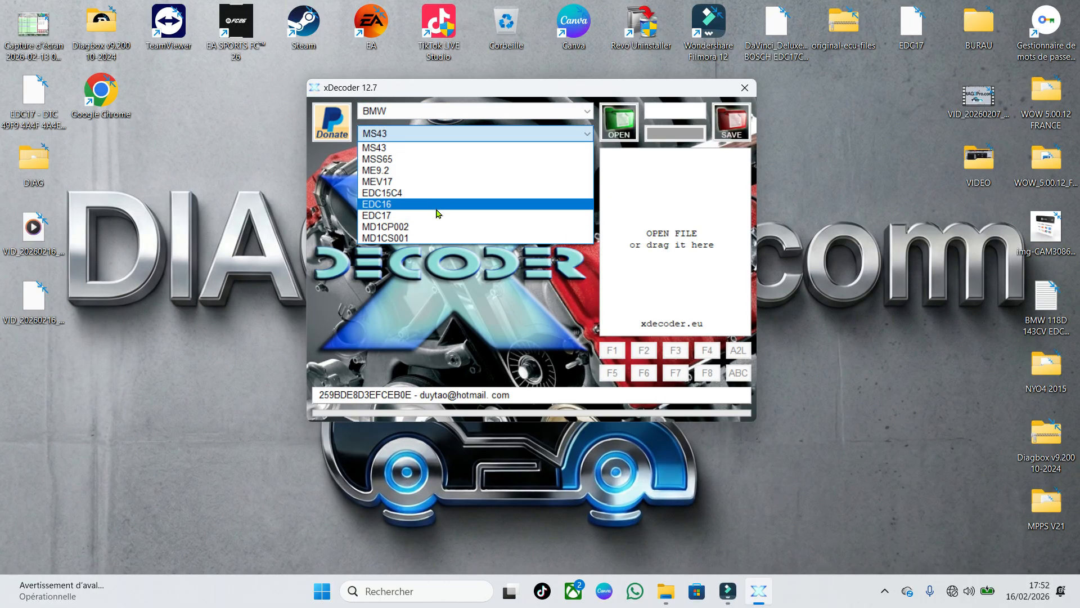
{"action": "left_click", "coordinate": [439, 216]}
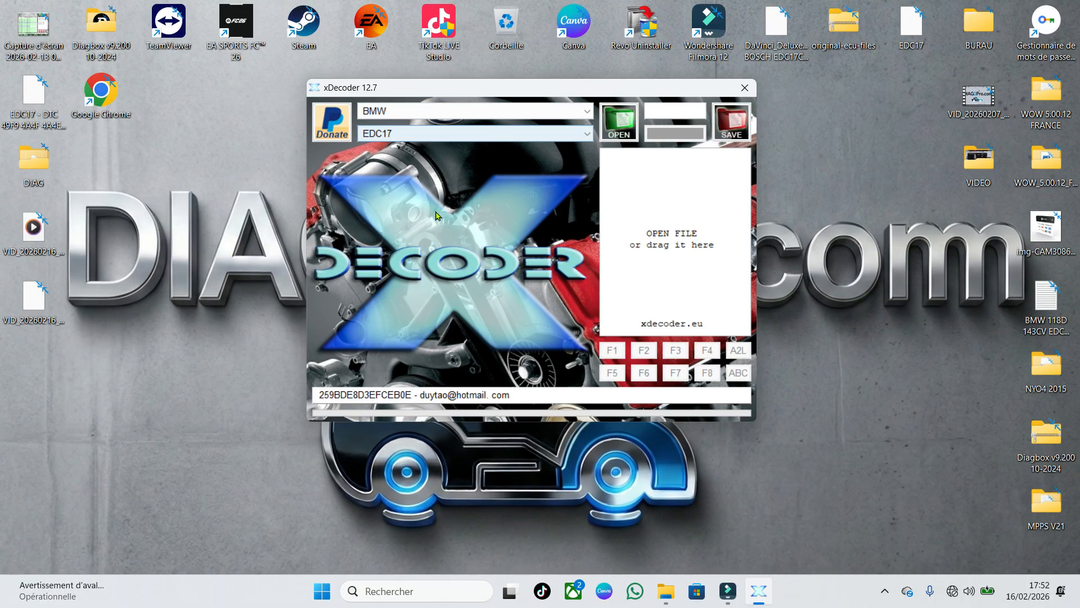
Open the EDC17 file from the Bureau folder in xDecoder
{"action": "left_click", "coordinate": [626, 125]}
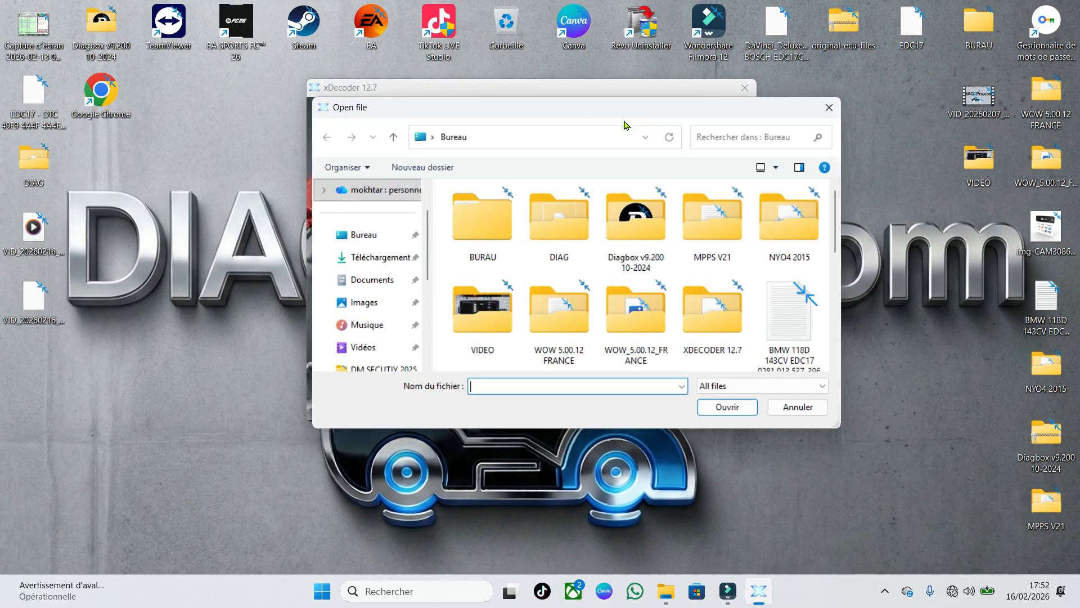
{"action": "scroll", "coordinate": [676, 256], "scroll_direction": "down", "scroll_amount": 3}
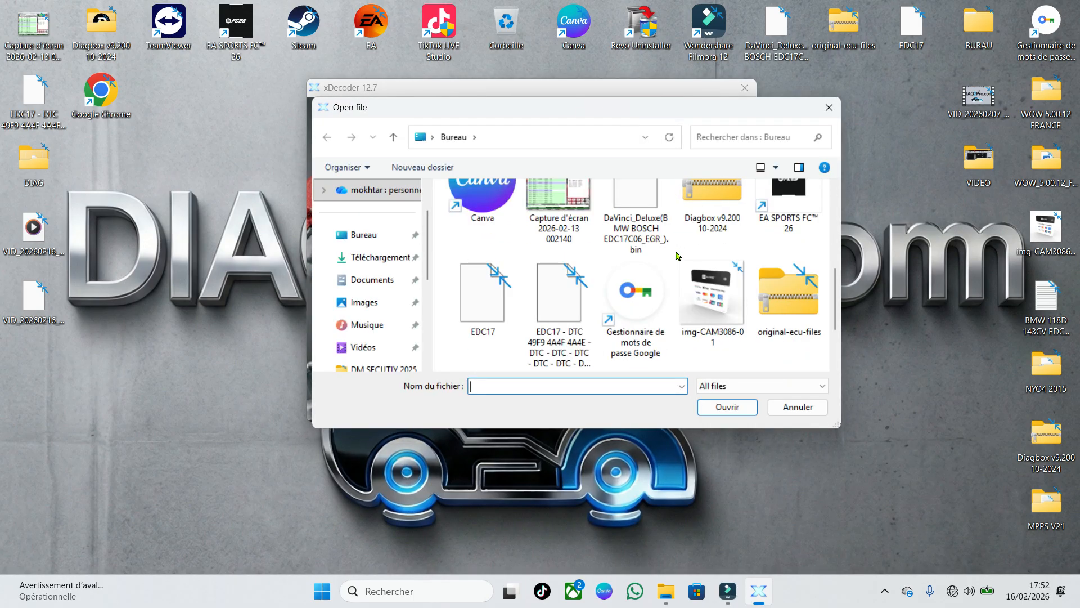
{"action": "scroll", "coordinate": [677, 256], "scroll_direction": "down", "scroll_amount": 1}
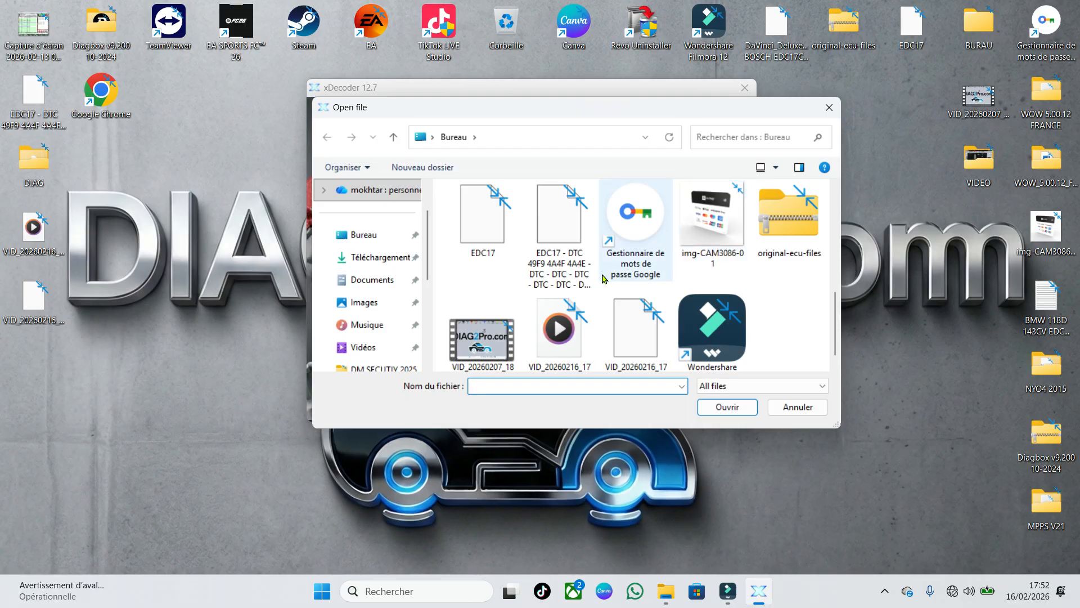
{"action": "double_click", "coordinate": [483, 232]}
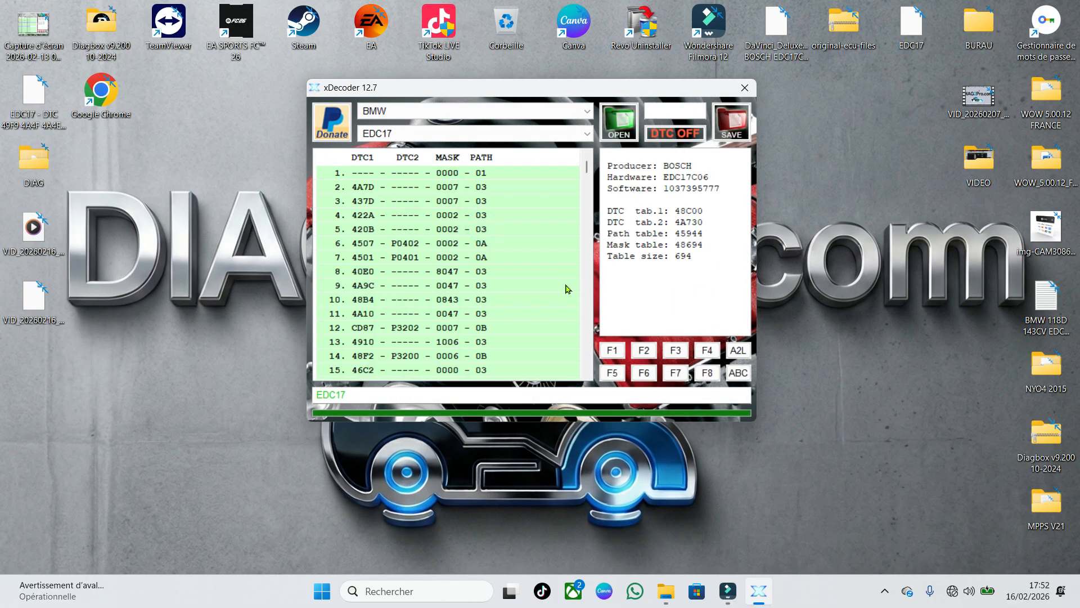
Browse the trouble code list and switch off DTC 4507 (P0402)
{"action": "scroll", "coordinate": [487, 230], "scroll_direction": "down", "scroll_amount": 20}
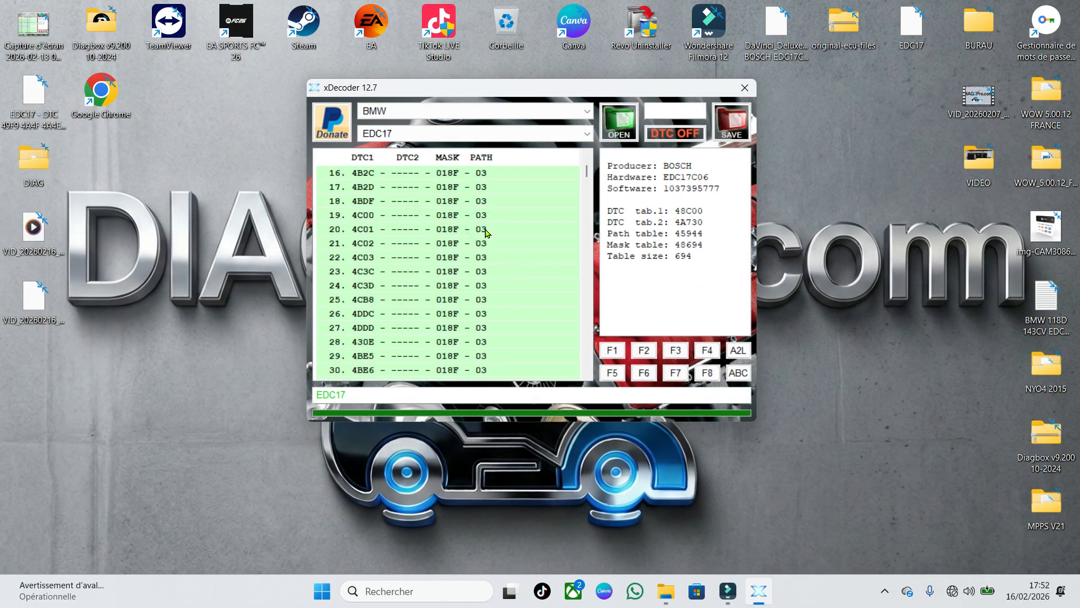
{"action": "scroll", "coordinate": [467, 267], "scroll_direction": "down", "scroll_amount": 11}
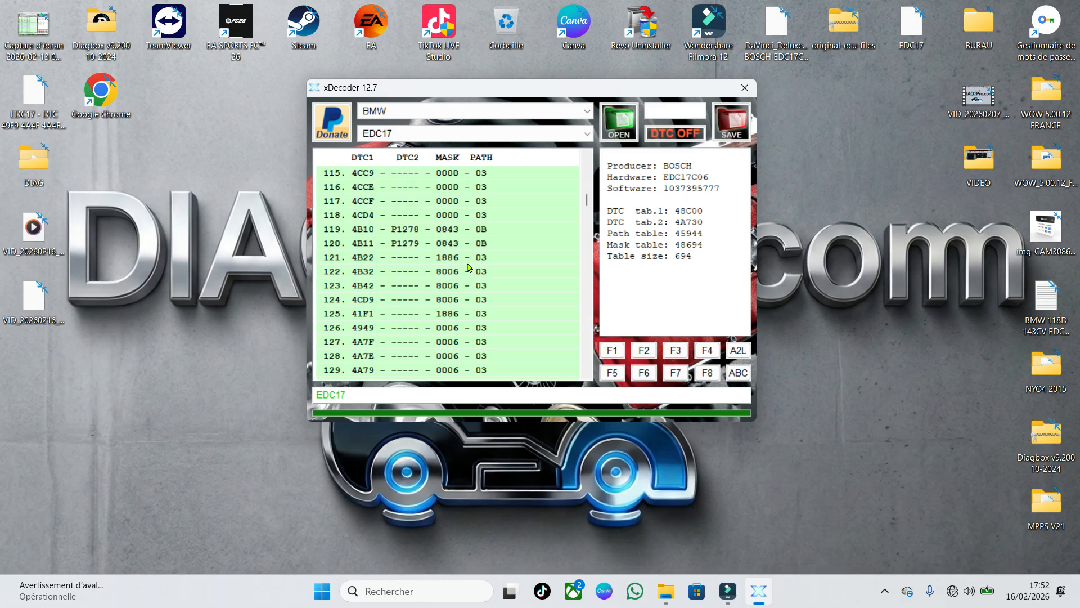
{"action": "scroll", "coordinate": [466, 267], "scroll_direction": "up", "scroll_amount": 17}
{"action": "scroll", "coordinate": [467, 267], "scroll_direction": "up", "scroll_amount": 20}
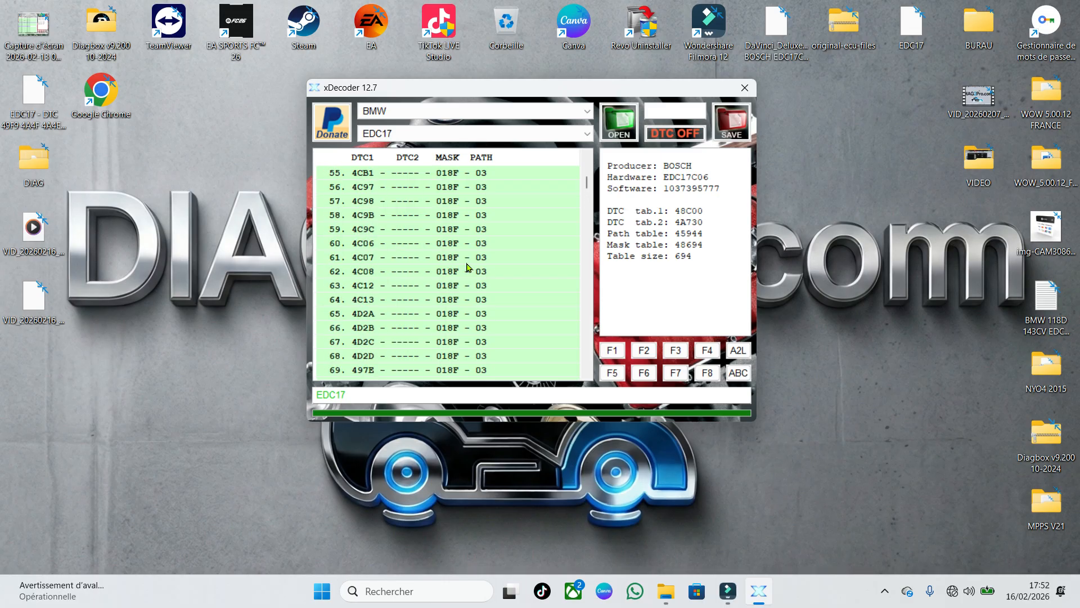
{"action": "scroll", "coordinate": [467, 267], "scroll_direction": "up", "scroll_amount": 1}
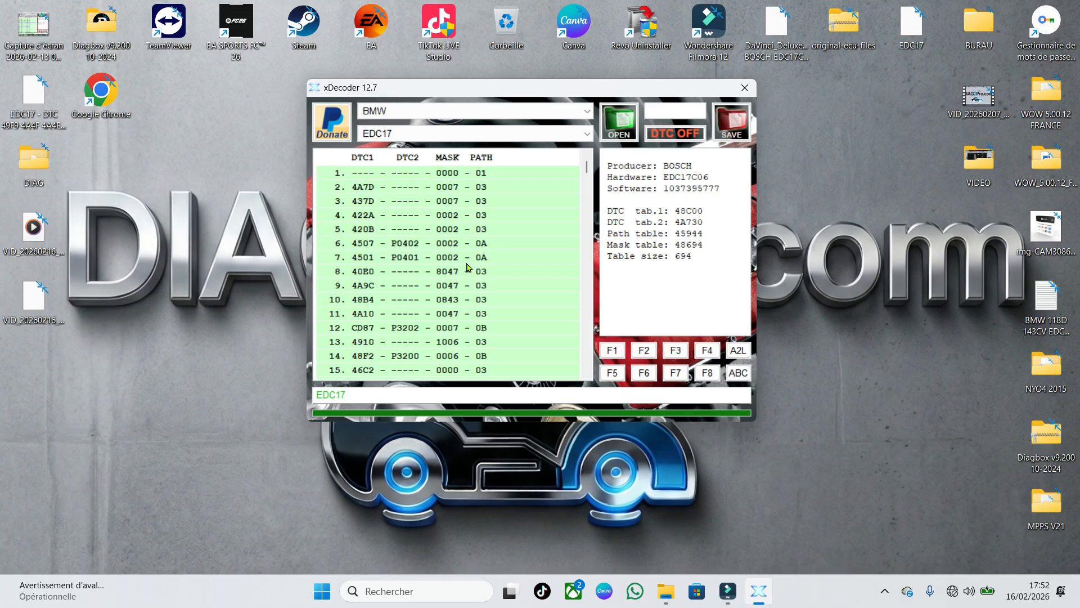
{"action": "left_click", "coordinate": [406, 246]}
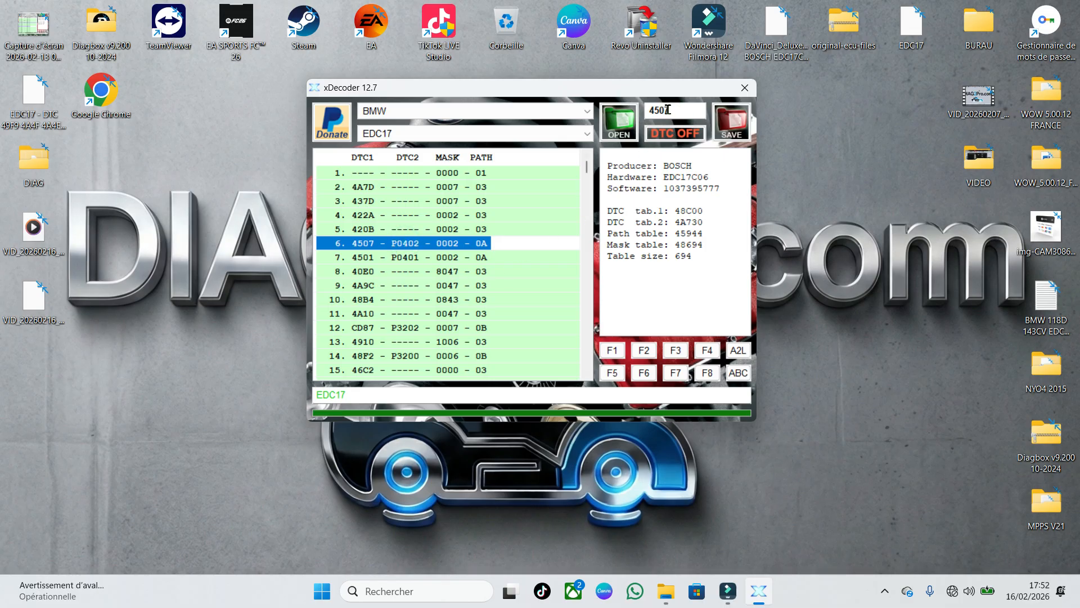
{"action": "left_click", "coordinate": [677, 137]}
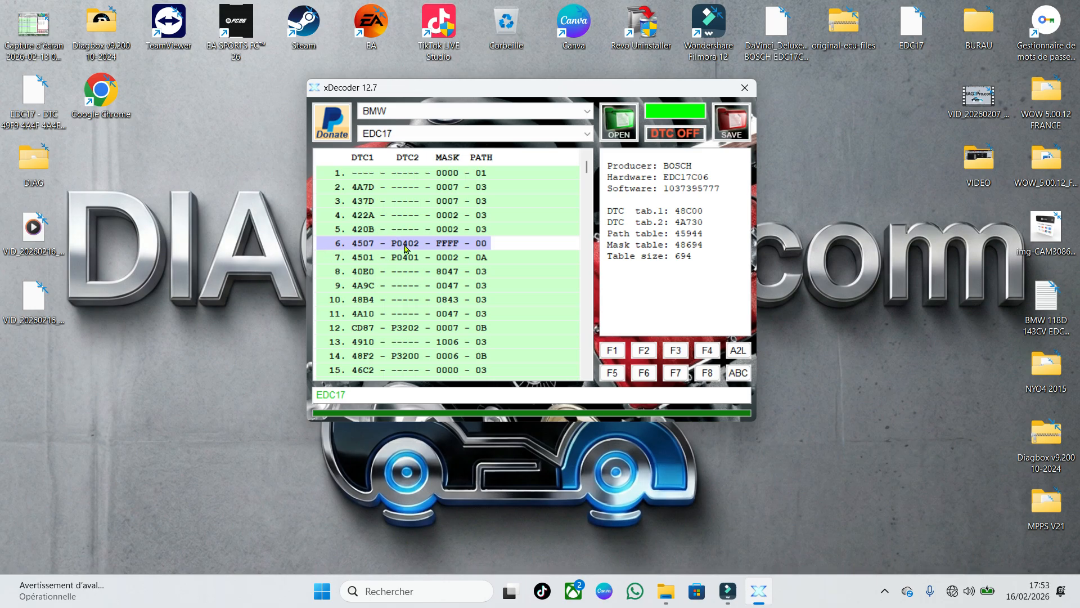
Switch off DTC 497F in the trouble code list and save the modified EDC17 file
{"action": "scroll", "coordinate": [403, 246], "scroll_direction": "down", "scroll_amount": 19}
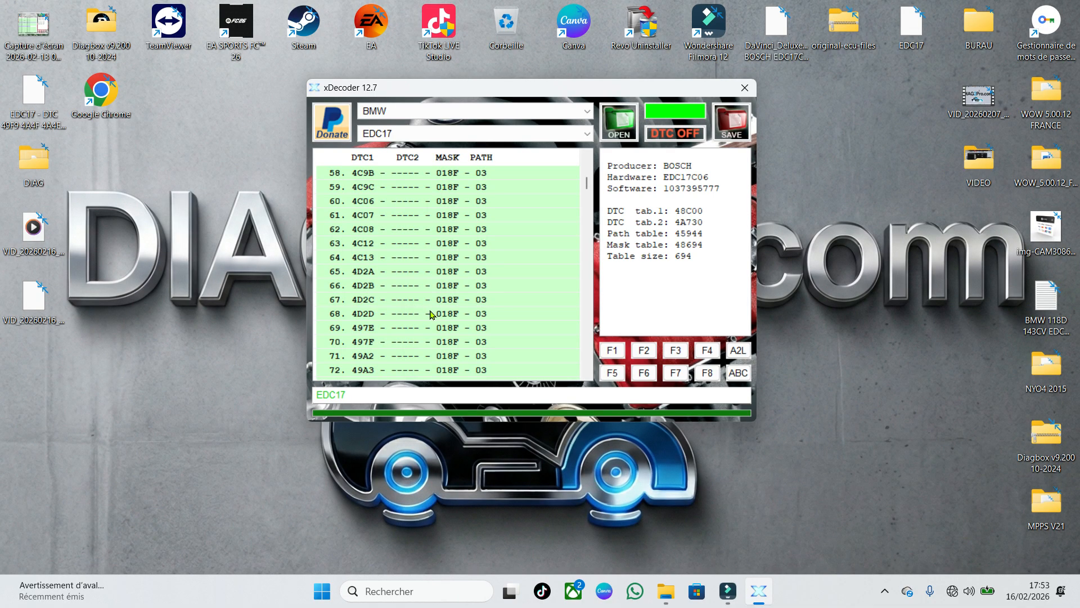
{"action": "left_click", "coordinate": [401, 341]}
{"action": "double_click", "coordinate": [430, 341]}
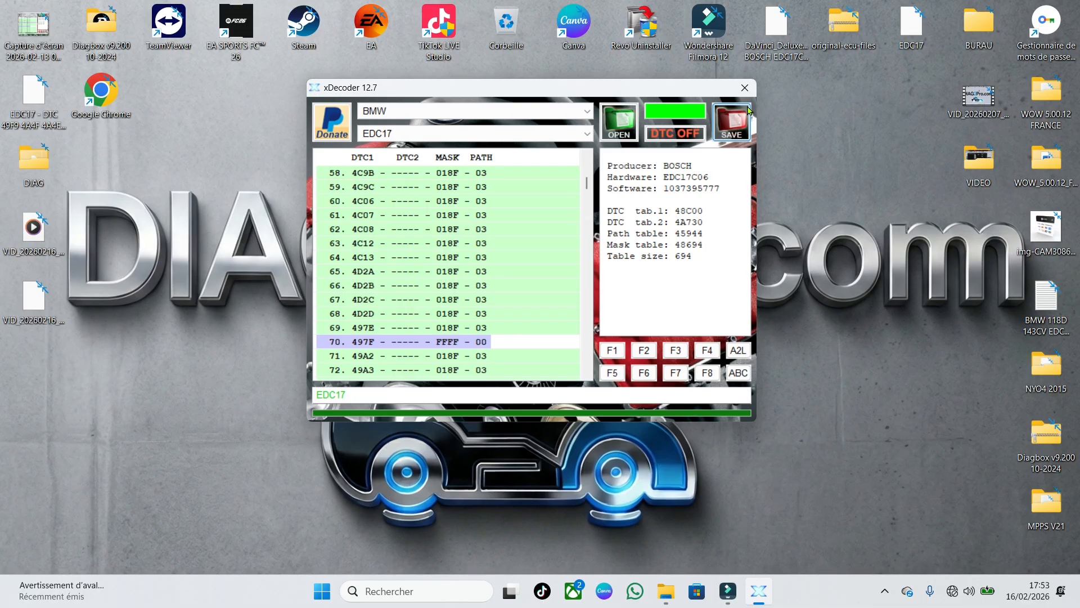
{"action": "left_click", "coordinate": [738, 123]}
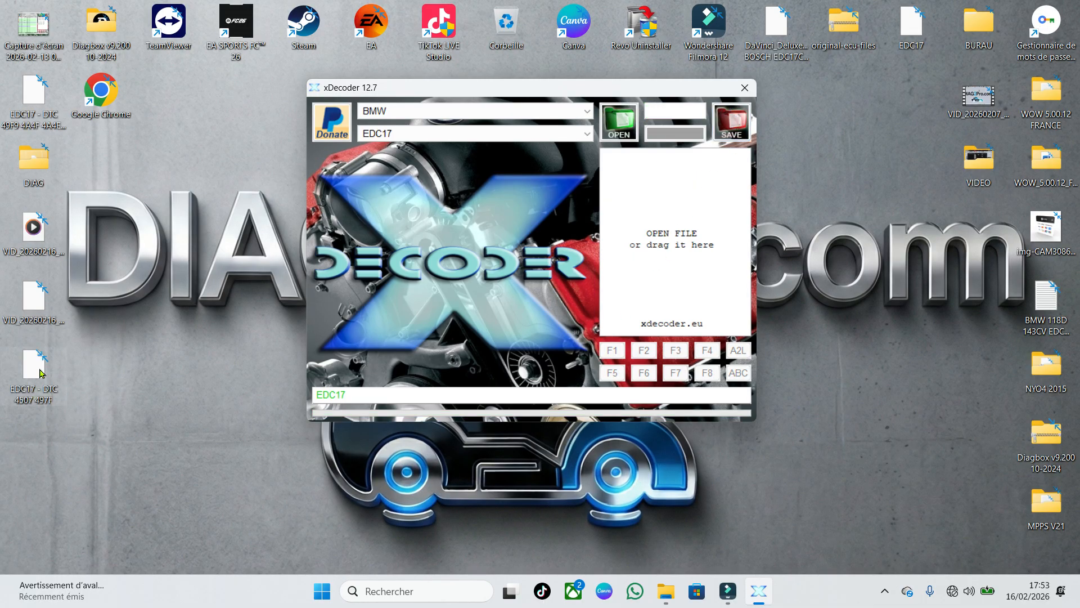
{"action": "left_click", "coordinate": [485, 449]}
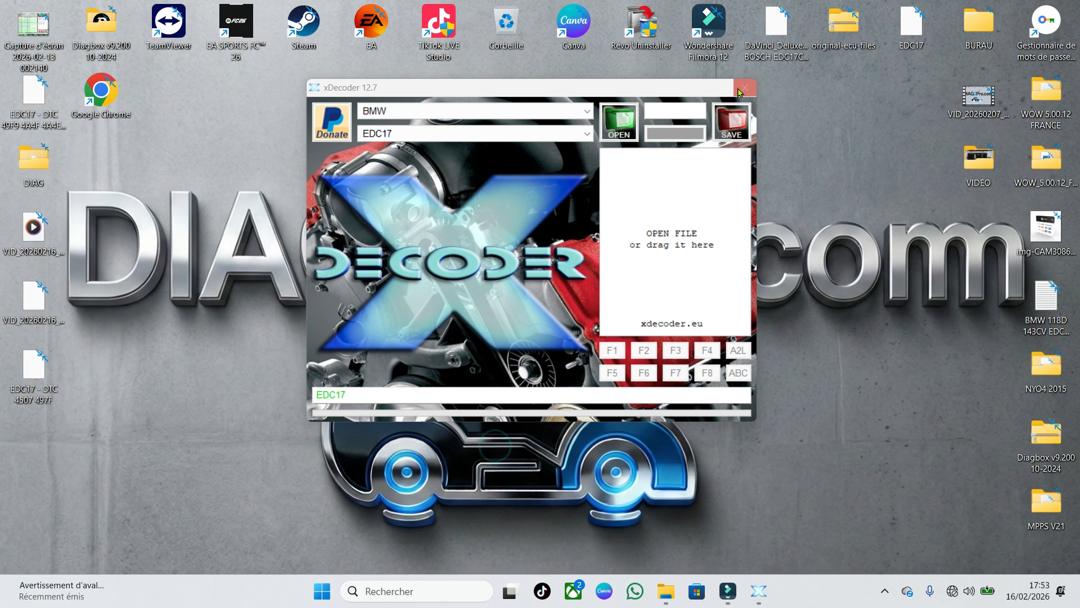
Close xDecoder, relaunch xDecoder 12.7 from its desktop folder, and minimize the folder window
{"action": "left_click", "coordinate": [745, 88]}
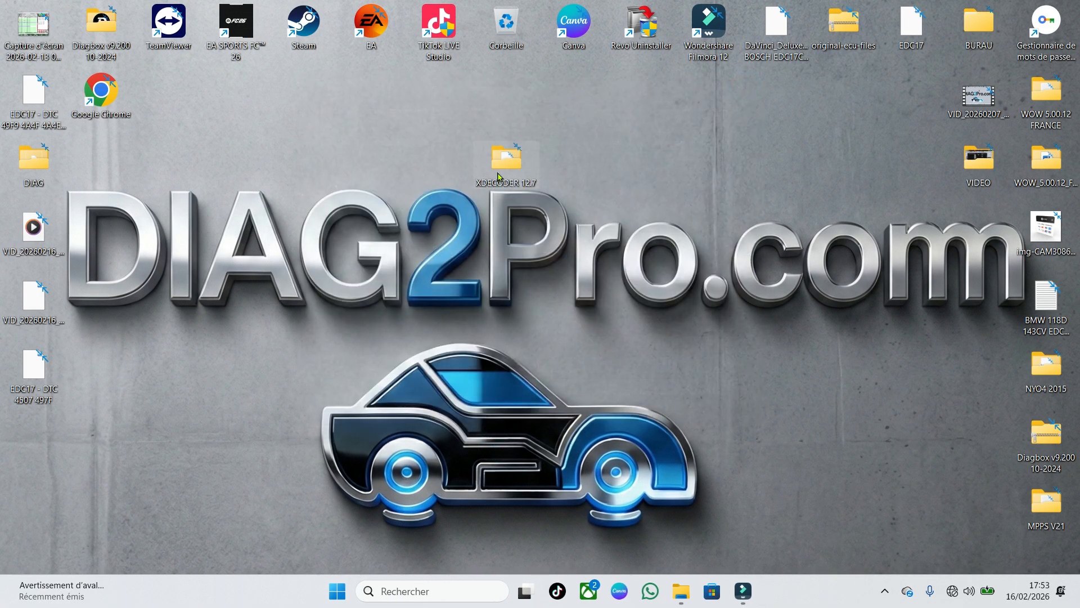
{"action": "double_click", "coordinate": [506, 159]}
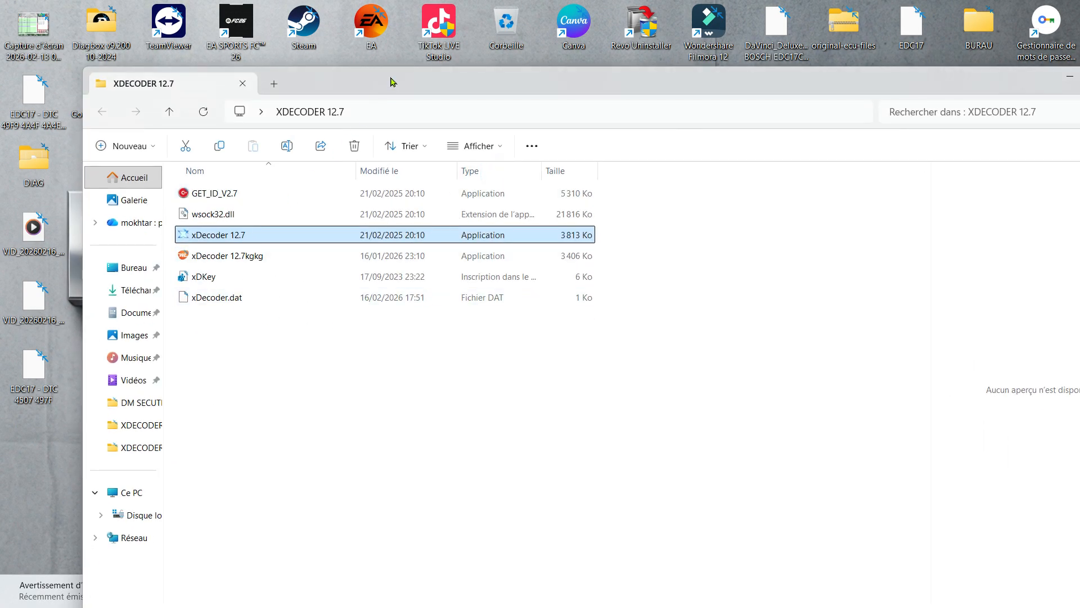
{"action": "left_click_drag", "start_coordinate": [392, 81], "coordinate": [530, 105]}
{"action": "double_click", "coordinate": [362, 257]}
{"action": "left_click_drag", "start_coordinate": [1022, 102], "coordinate": [796, 114]}
{"action": "left_click", "coordinate": [983, 111]}
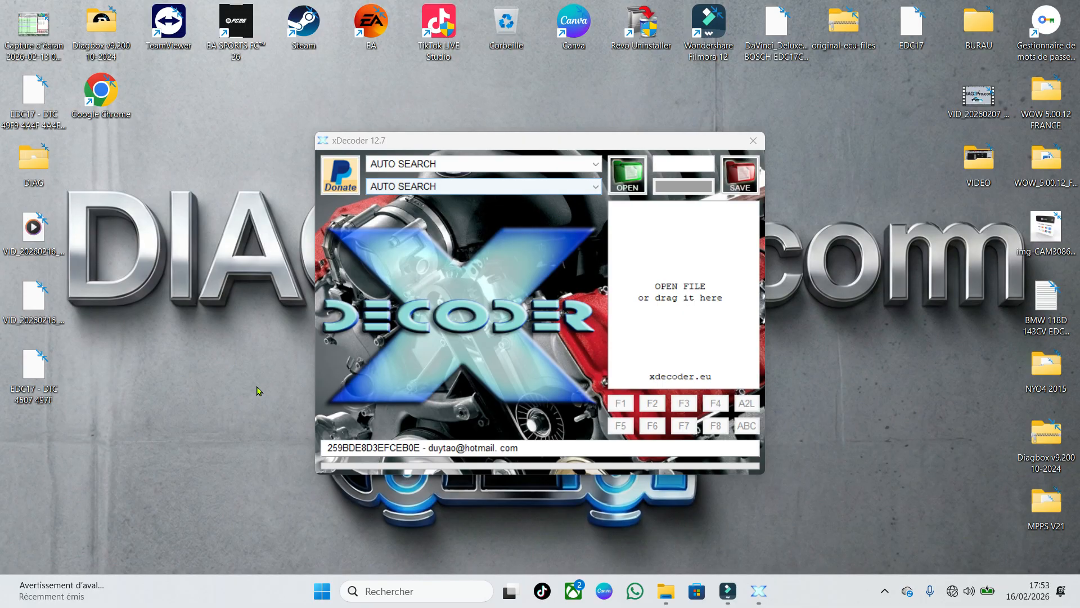
Open the saved file EDC17 - DTC 4507 497F from the Bureau folder and check the entries for codes 4507 and 497F
{"action": "left_click", "coordinate": [612, 186]}
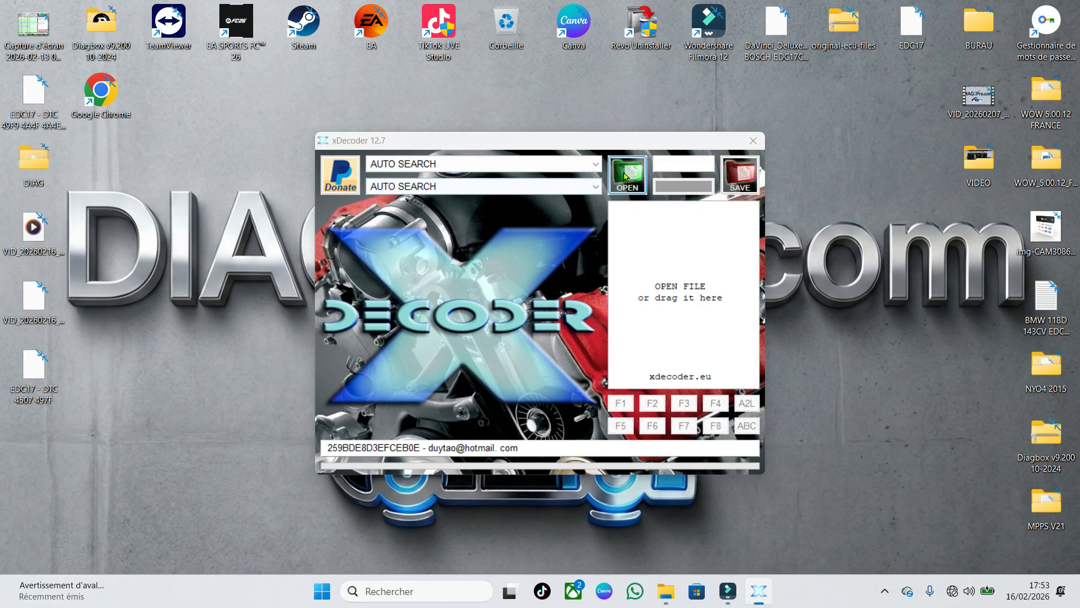
{"action": "scroll", "coordinate": [641, 256], "scroll_direction": "down", "scroll_amount": 3}
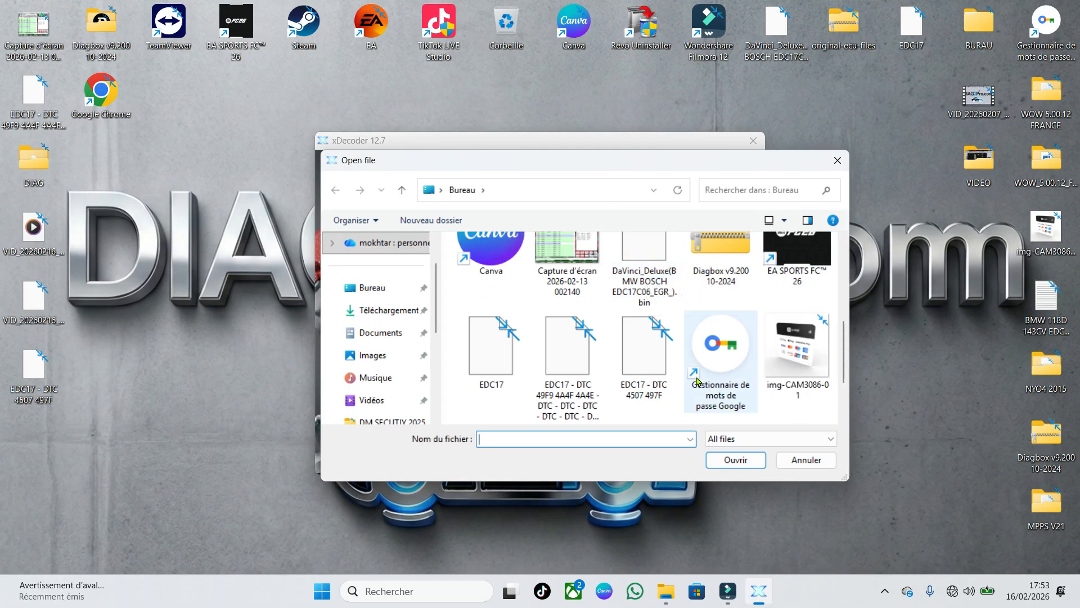
{"action": "scroll", "coordinate": [629, 319], "scroll_direction": "down", "scroll_amount": 2}
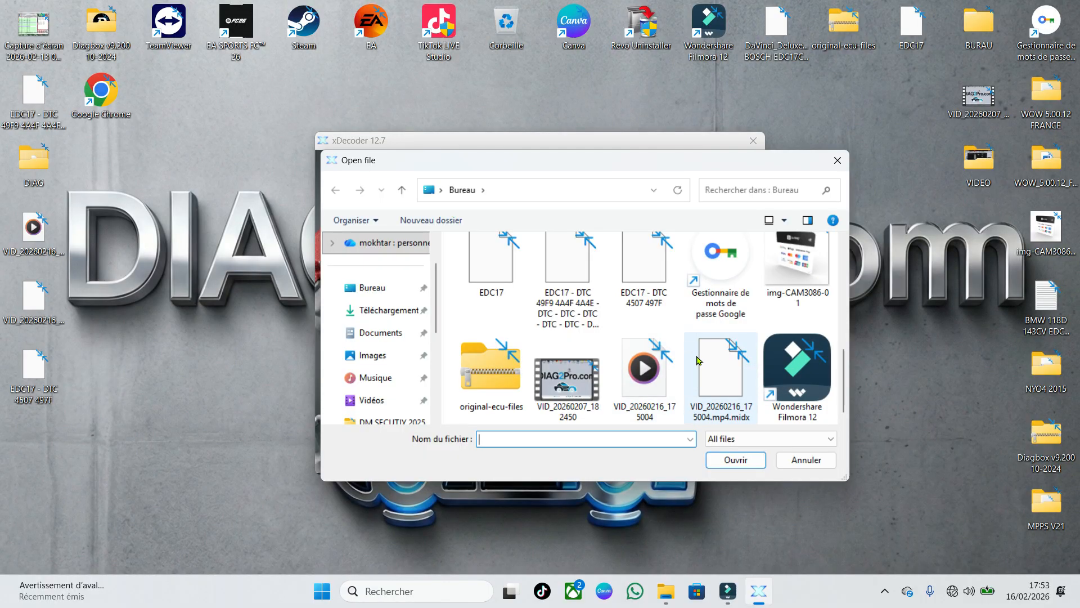
{"action": "double_click", "coordinate": [653, 270]}
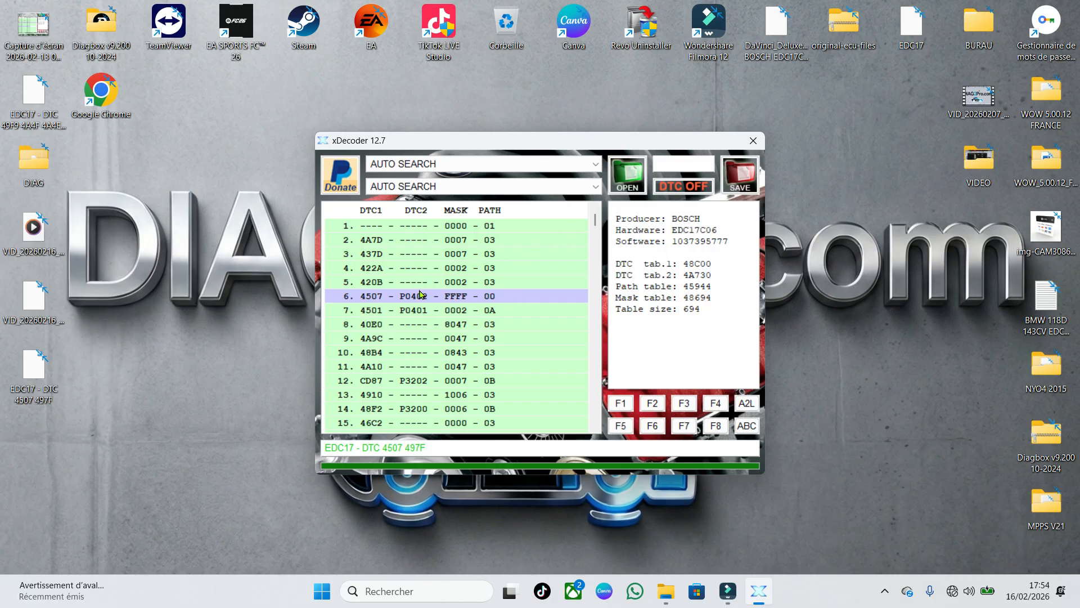
{"action": "scroll", "coordinate": [478, 317], "scroll_direction": "down", "scroll_amount": 13}
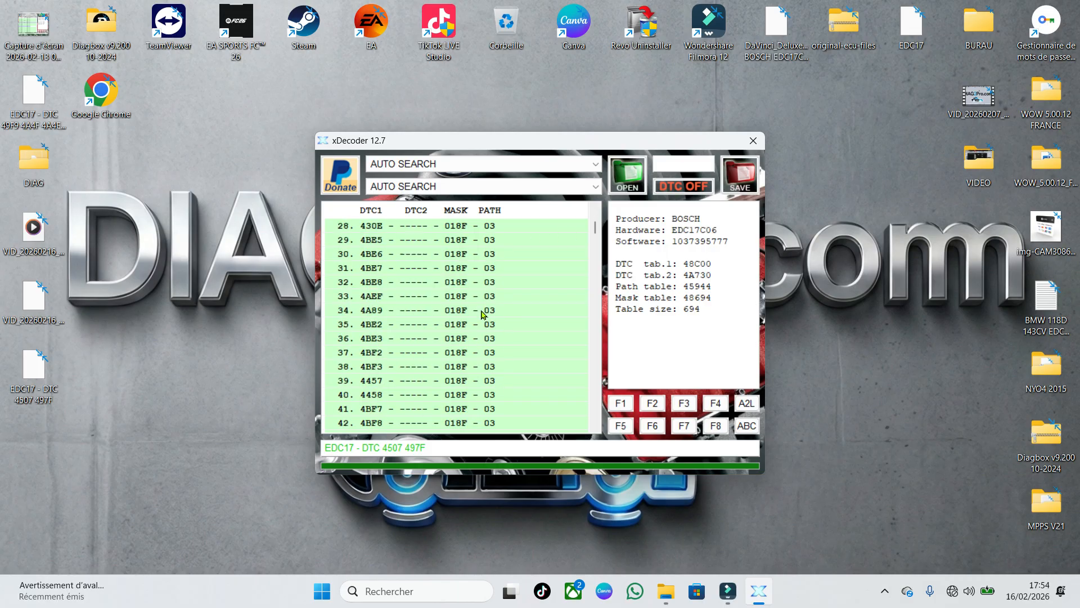
{"action": "scroll", "coordinate": [478, 317], "scroll_direction": "down", "scroll_amount": 9}
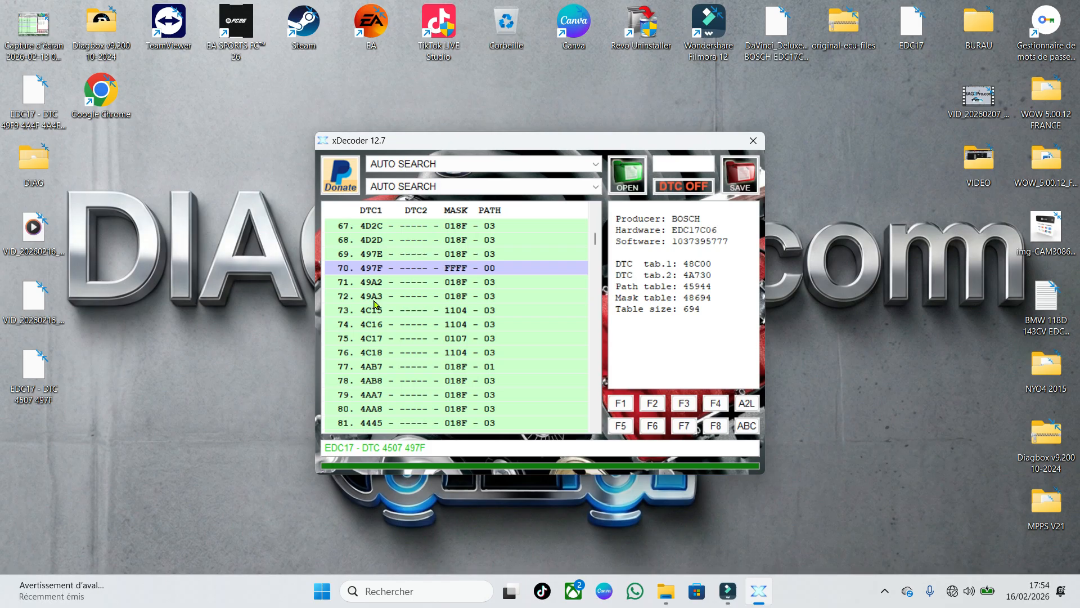
Close xDecoder and create a shortcut to the xDecoder 12.7 application inside the XDECODER 12.7 folder
{"action": "left_click", "coordinate": [754, 142]}
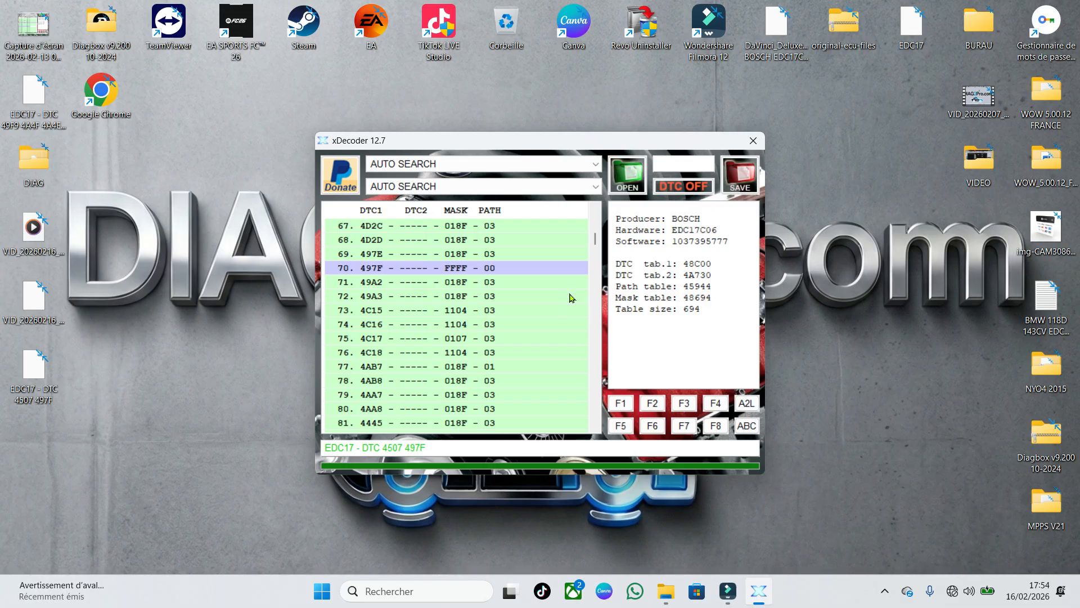
{"action": "left_click", "coordinate": [753, 140]}
{"action": "double_click", "coordinate": [516, 181]}
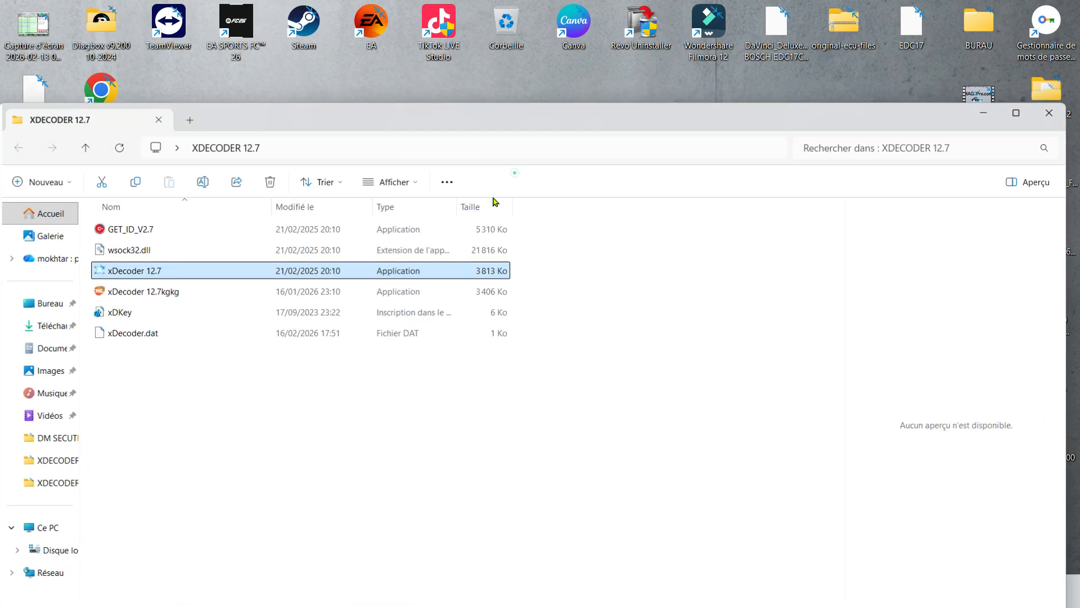
{"action": "right_click", "coordinate": [229, 276]}
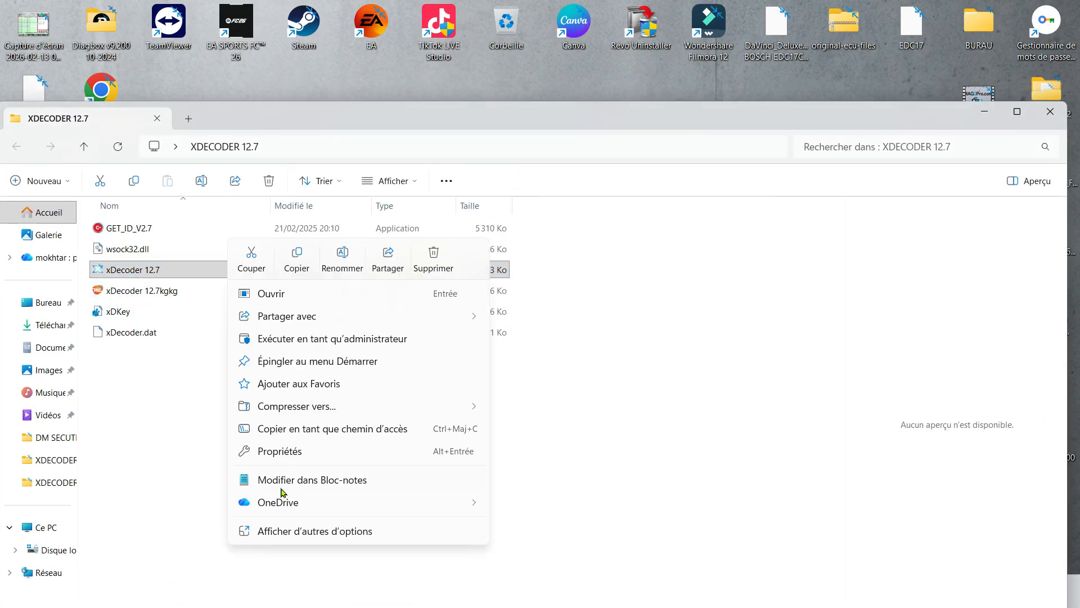
{"action": "left_click", "coordinate": [266, 530]}
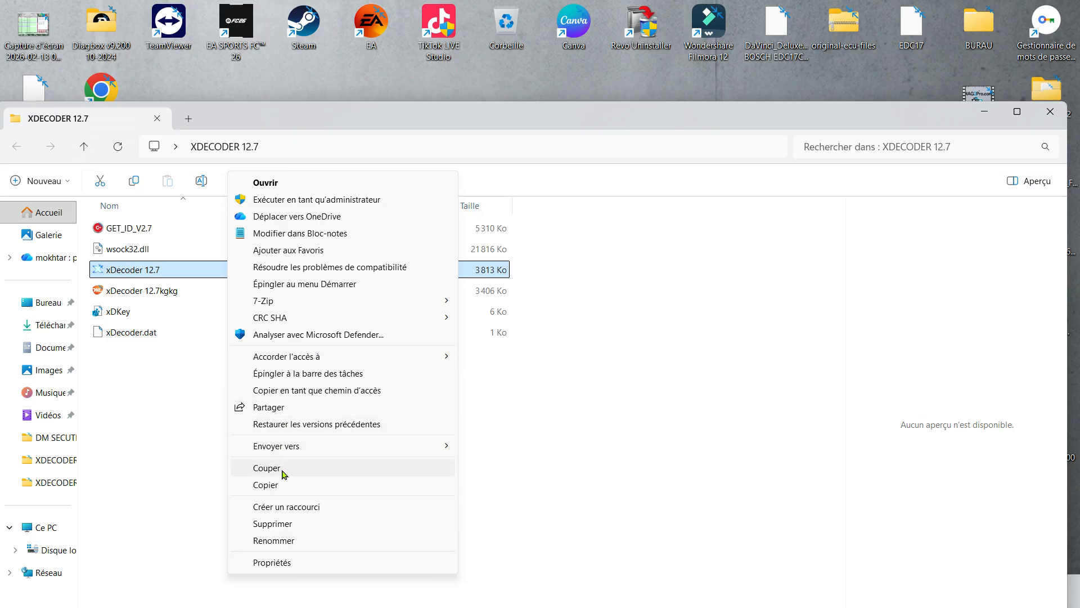
{"action": "left_click", "coordinate": [295, 507]}
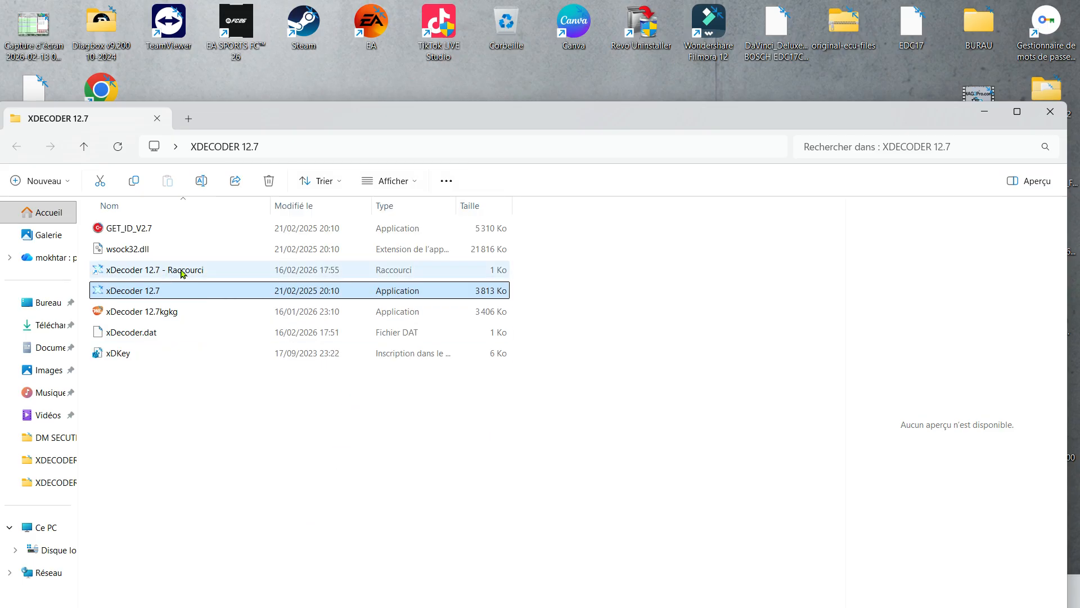
Rename the new shortcut as xDecoder 12.7, removing the "- Raccourci" suffix
{"action": "left_click", "coordinate": [177, 270]}
{"action": "left_click", "coordinate": [188, 266]}
{"action": "left_click", "coordinate": [212, 268]}
{"action": "key", "text": "BackSpace"}
{"action": "key", "text": "BackSpace"}
{"action": "key", "text": "BackSpace"}
{"action": "key", "text": "BackSpace"}
{"action": "key", "text": "BackSpace"}
{"action": "key", "text": "BackSpace"}
{"action": "key", "text": "BackSpace"}
{"action": "key", "text": "BackSpace"}
{"action": "key", "text": "BackSpace"}
{"action": "key", "text": "BackSpace"}
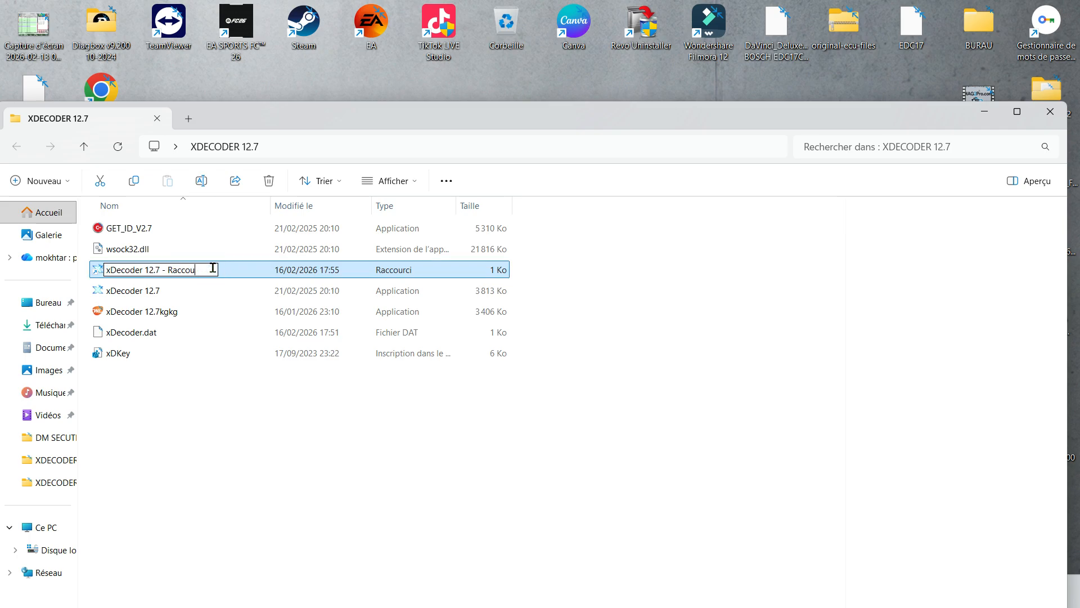
{"action": "key", "text": "BackSpace"}
{"action": "key", "text": "BackSpace"}
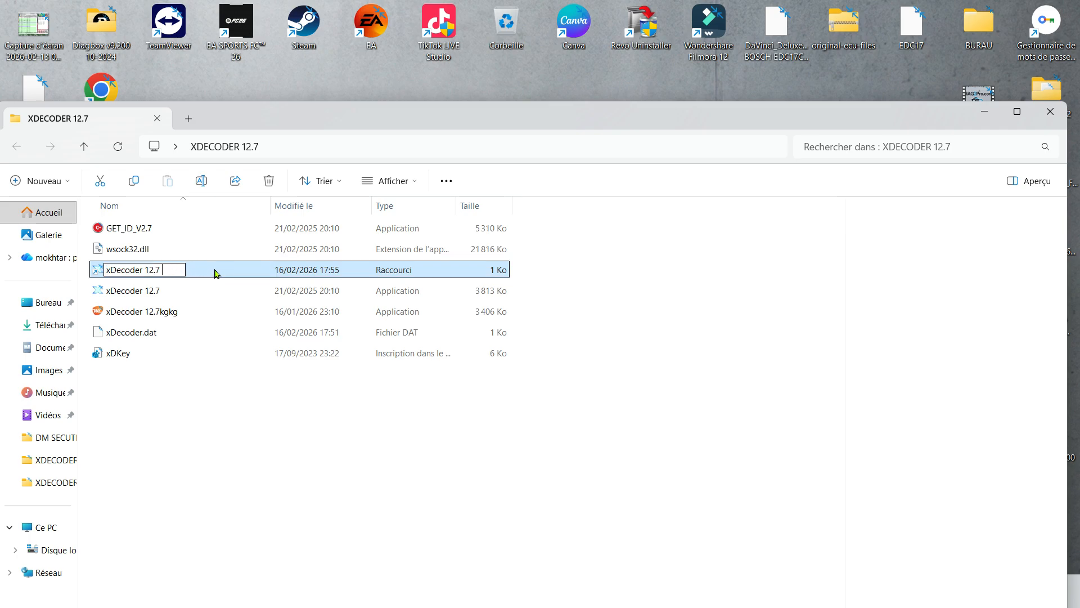
{"action": "left_click", "coordinate": [183, 374]}
Move the xDecoder 12.7 shortcut onto the desktop, close the folder window, and place the XDECODER 12.7 folder icon directly beneath the shortcut
{"action": "left_click_drag", "start_coordinate": [201, 275], "coordinate": [40, 445]}
{"action": "left_click", "coordinate": [1049, 111]}
{"action": "left_click_drag", "start_coordinate": [493, 156], "coordinate": [35, 502]}
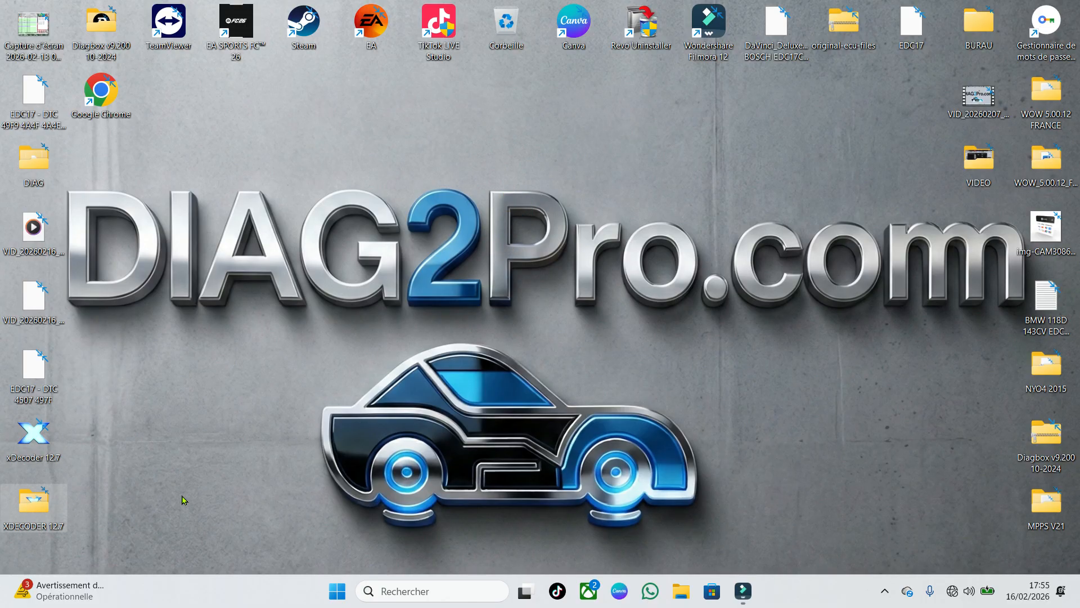